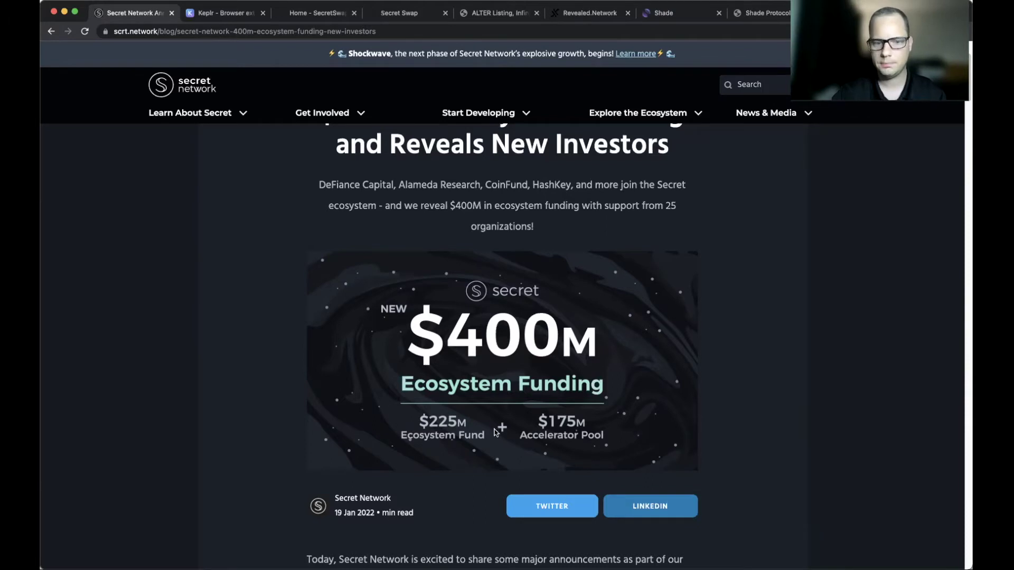
Step: Scroll the $400M funding article down to the 'Introducing The Secret Ecosystem Fund' heading
scroll(495, 439, "down", 6)
scroll(495, 426, "down", 8)
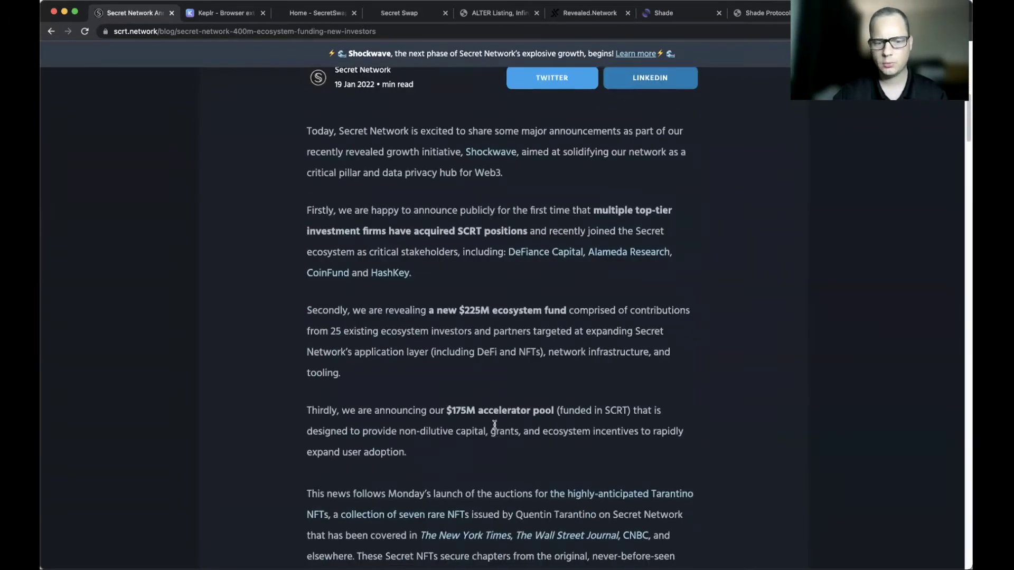
scroll(495, 421, "down", 8)
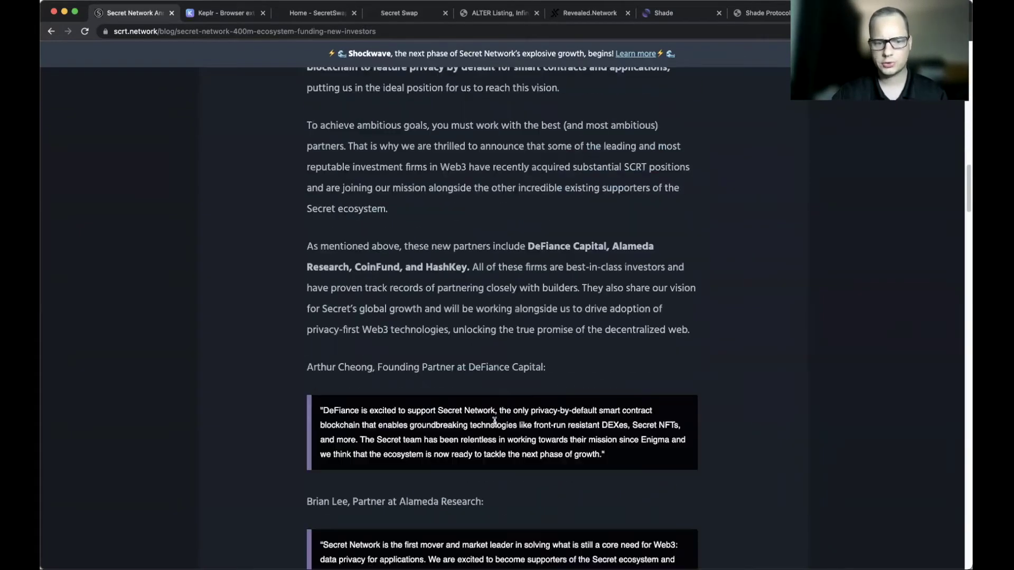
scroll(495, 421, "down", 11)
scroll(495, 421, "down", 5)
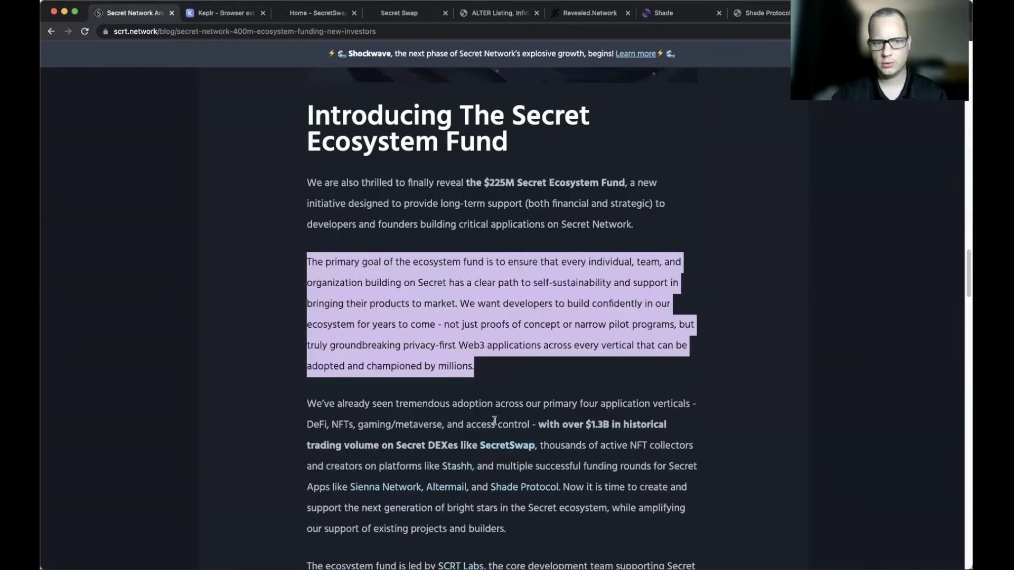
scroll(495, 420, "down", 1)
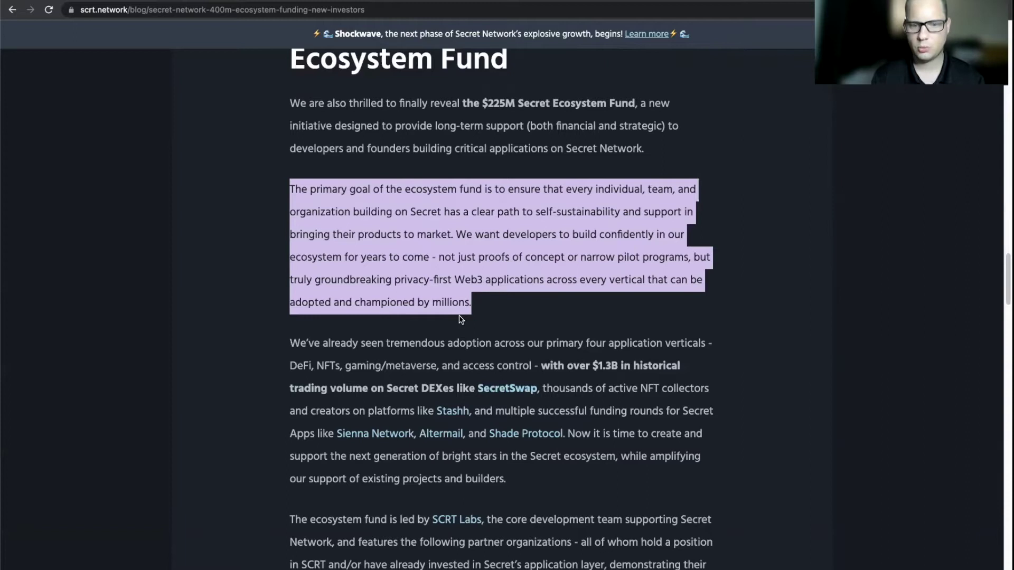
left_click(461, 319)
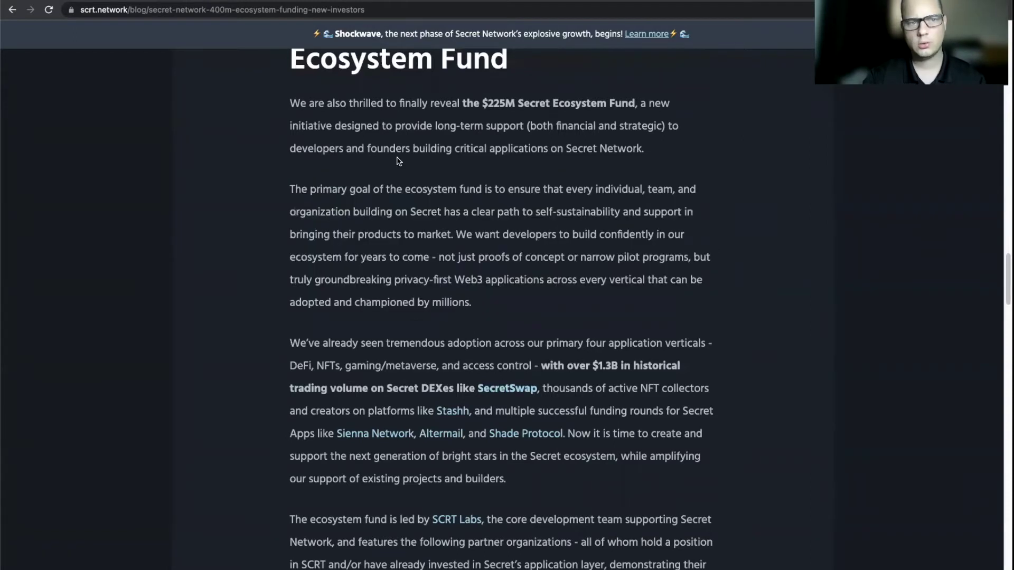
Step: Show Keplr's Secret Network page with the 9.993125 SCRT balance, then go to the SecretSwap homepage
scroll(398, 159, "up", 2)
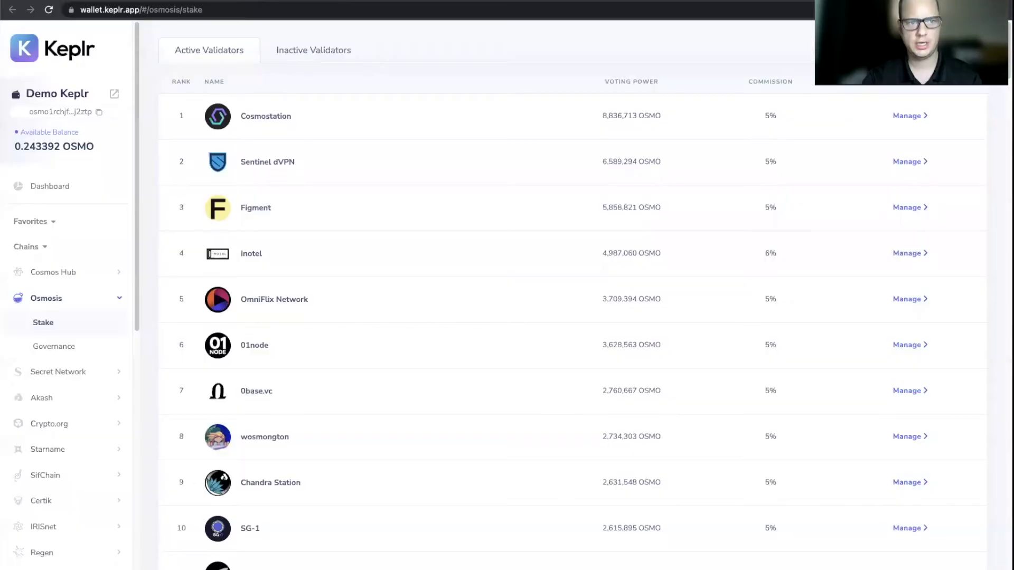
scroll(74, 161, "down", 1)
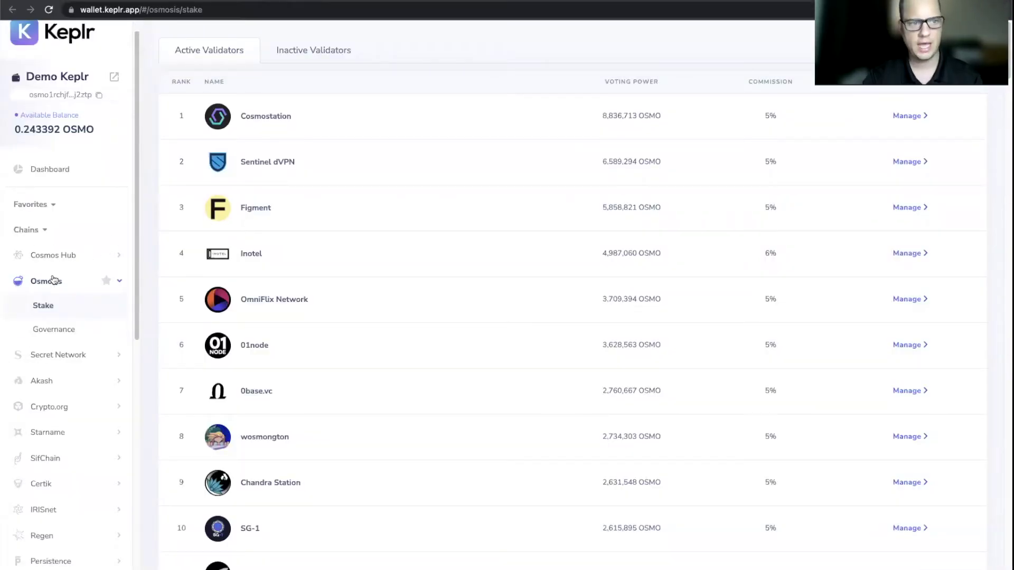
left_click(58, 354)
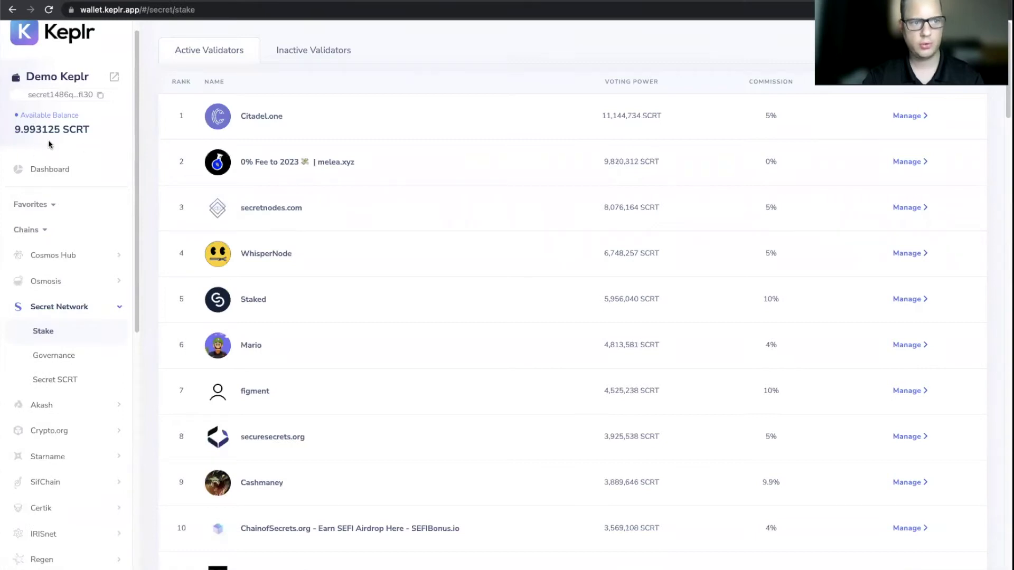
scroll(45, 236, "down", 2)
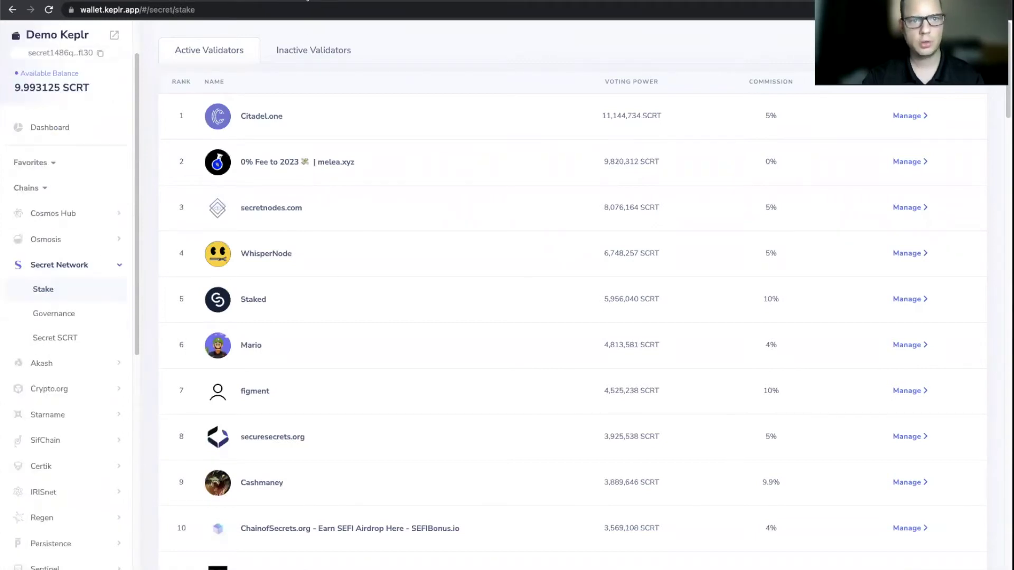
left_click(307, 0)
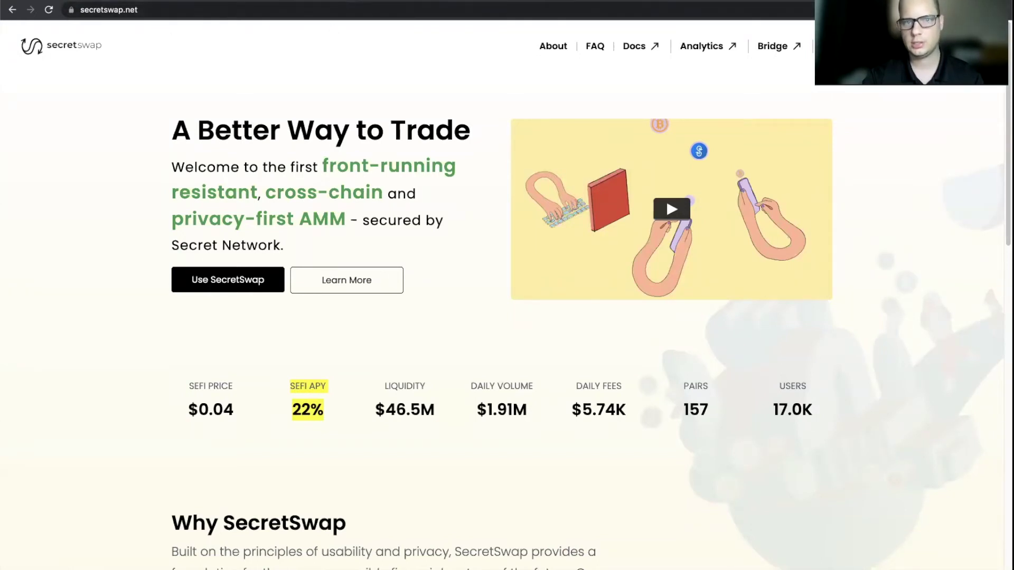
Step: Follow the link beside Bridge in SecretSwap's top navigation
left_click(763, 48)
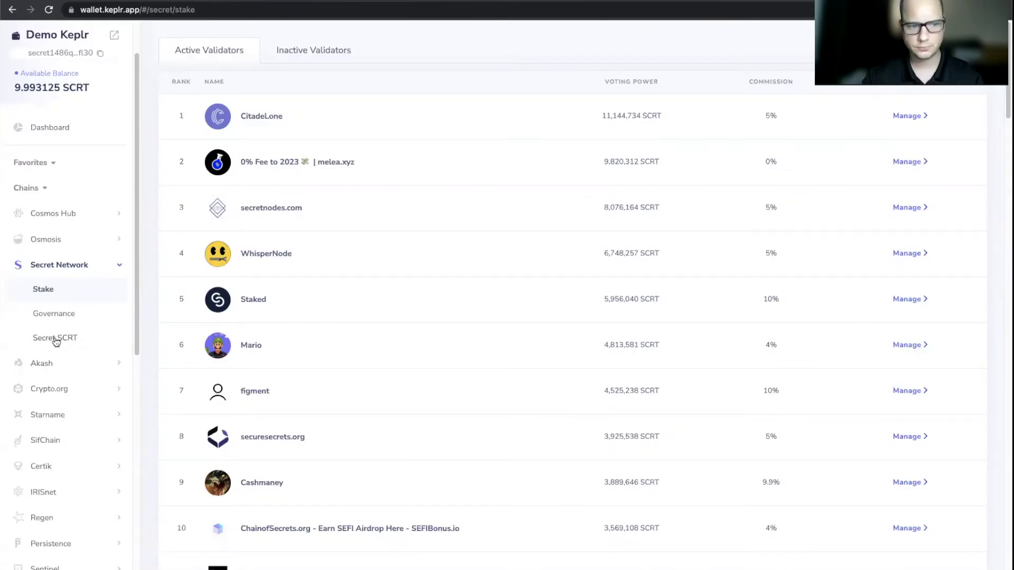
Step: Convert 9 SCRT into Secret SCRT on Keplr's Secret SCRT page
left_click(56, 339)
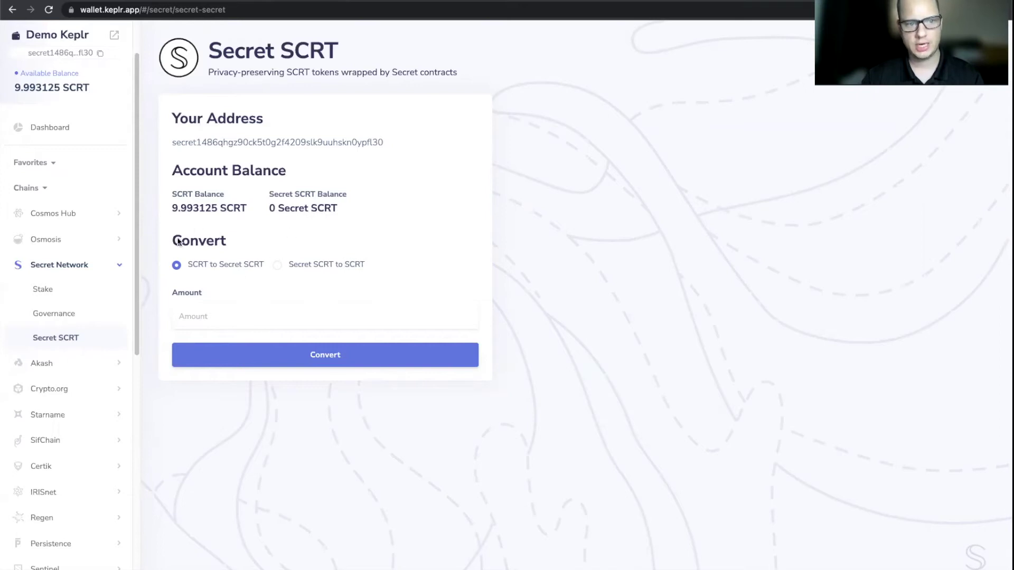
left_click(201, 316)
type("9")
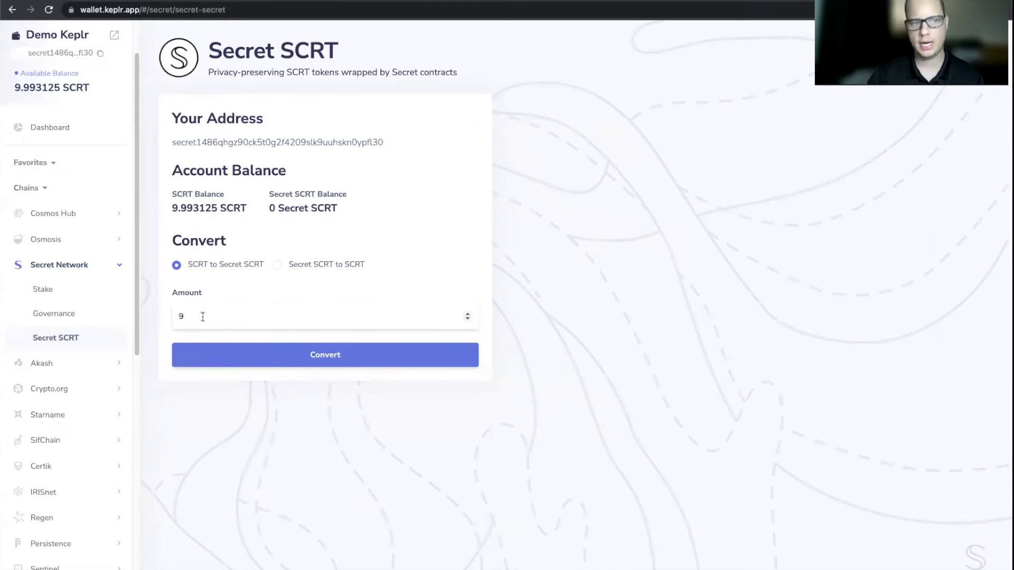
left_click(284, 355)
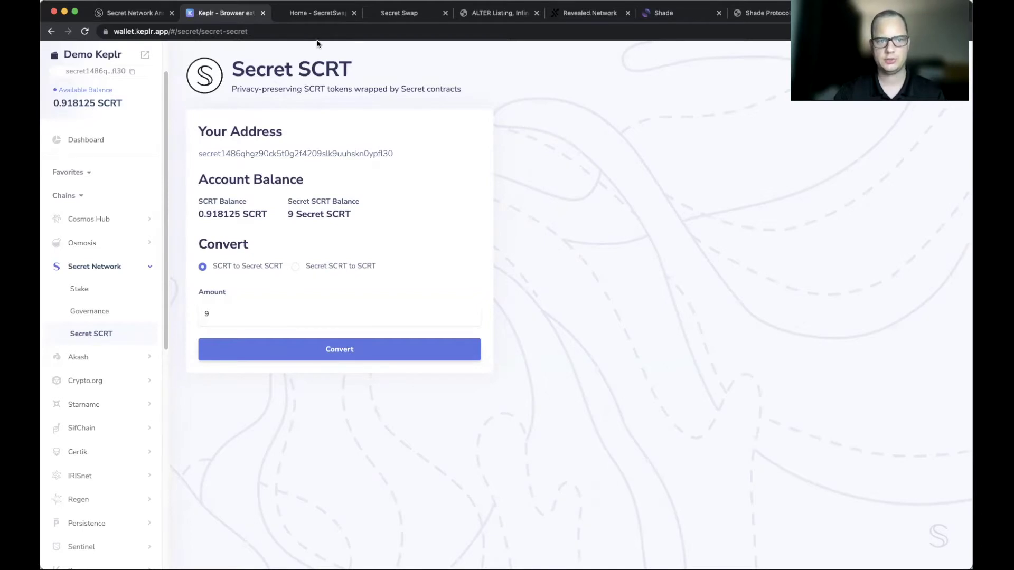
Step: Bring up the SecretSwap swap page with sSCRT as the source token
left_click(395, 16)
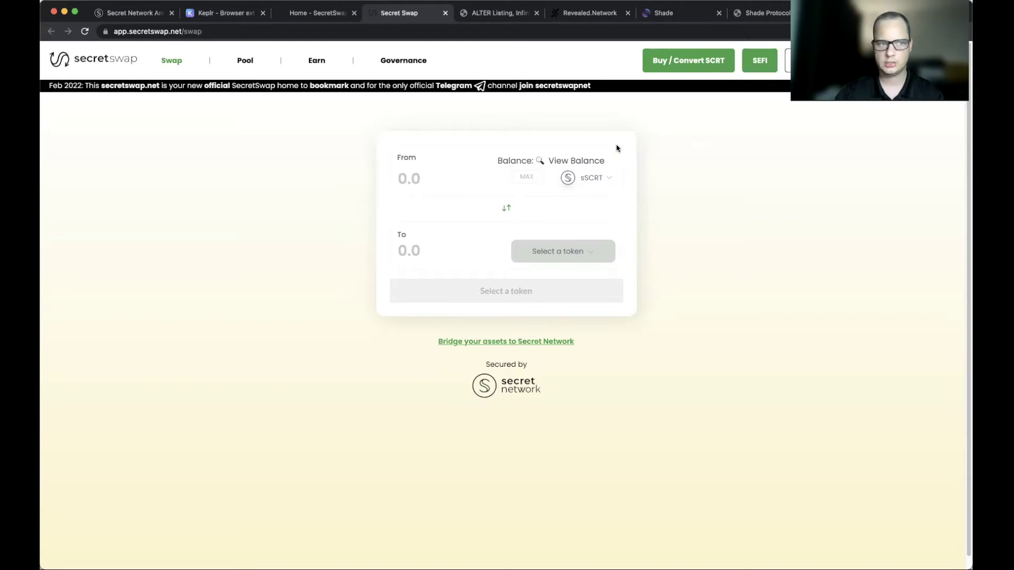
Step: Check the $0.04477 SEFI price on CoinMarketCap's Secret Finance page, briefly highlighting the digits
left_click(871, 13)
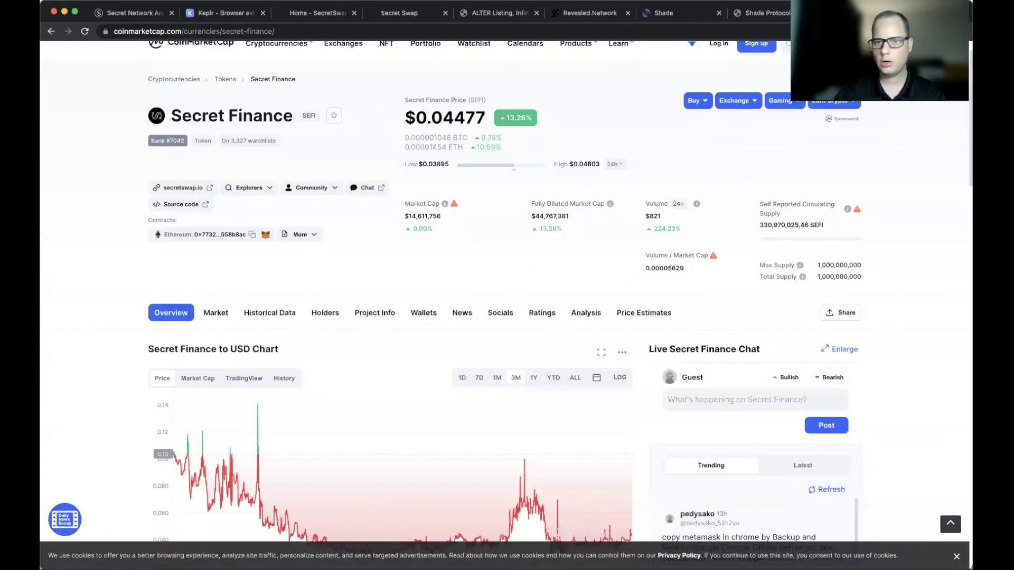
scroll(351, 148, "down", 1)
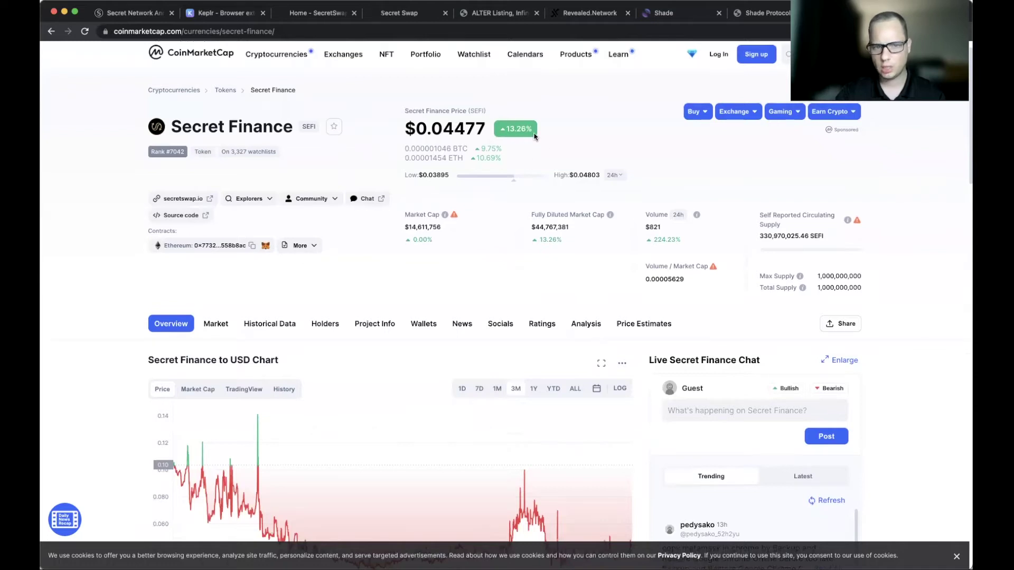
left_click_drag(484, 129, 441, 128)
scroll(477, 135, "down", 1)
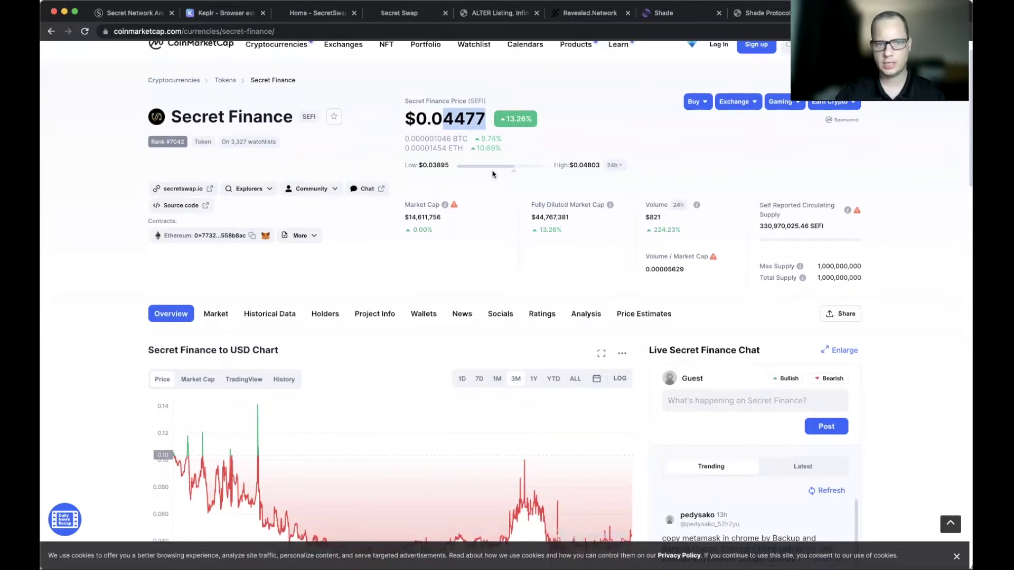
scroll(430, 294, "down", 2)
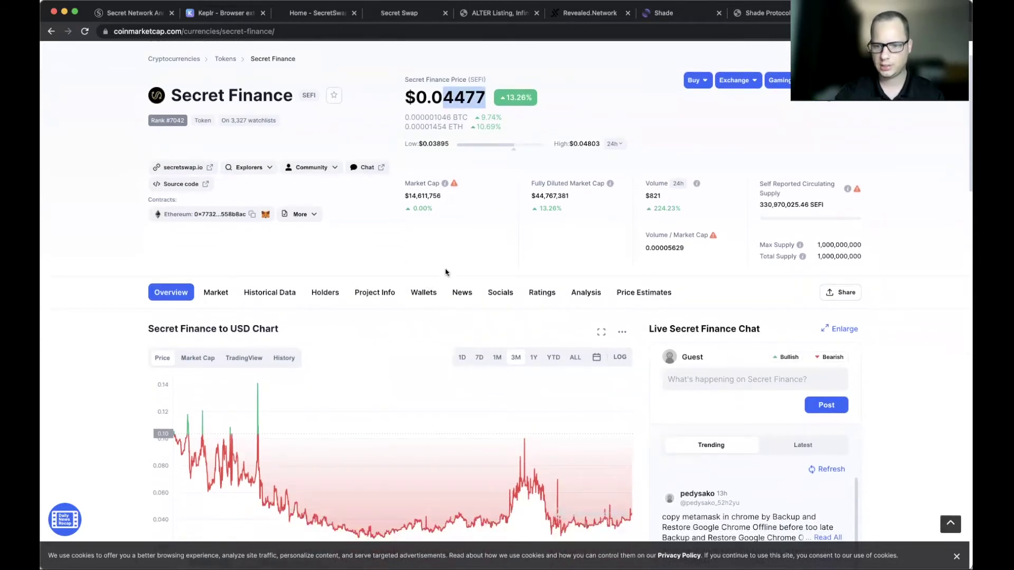
left_click(586, 98)
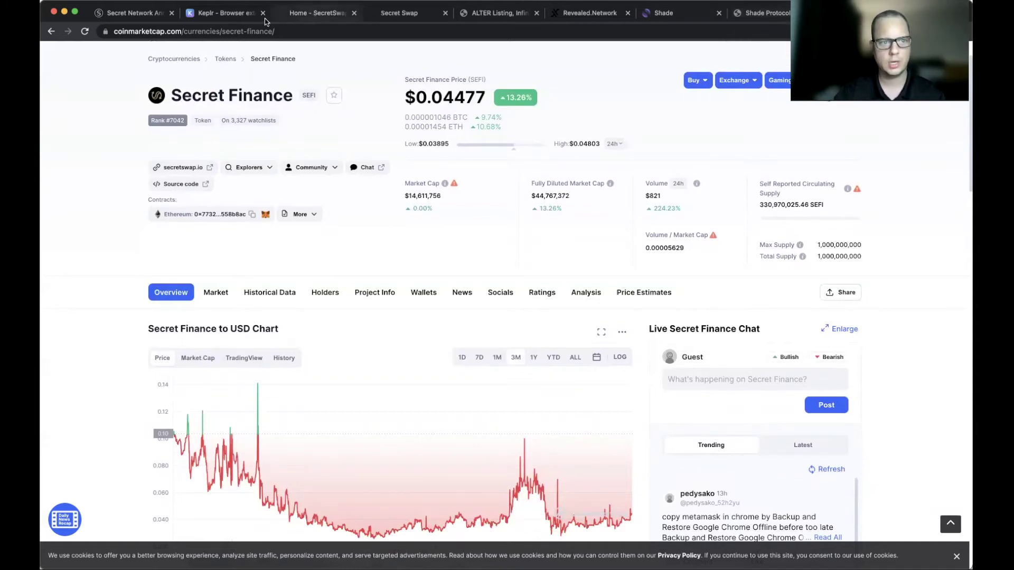
Step: Return to SecretSwap and open the Pool Provide form showing the 9 sSCRT balance
left_click(315, 14)
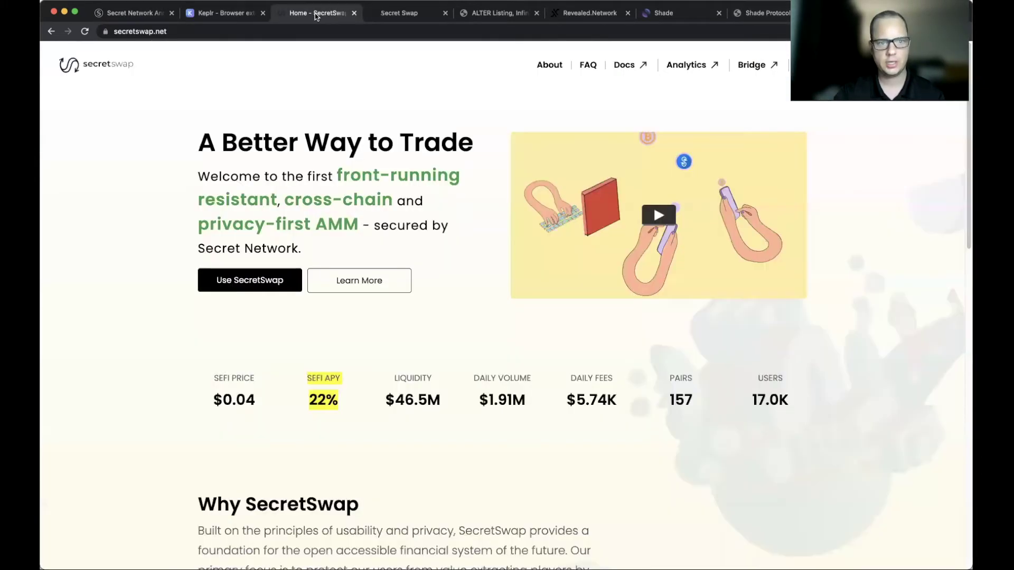
left_click(397, 13)
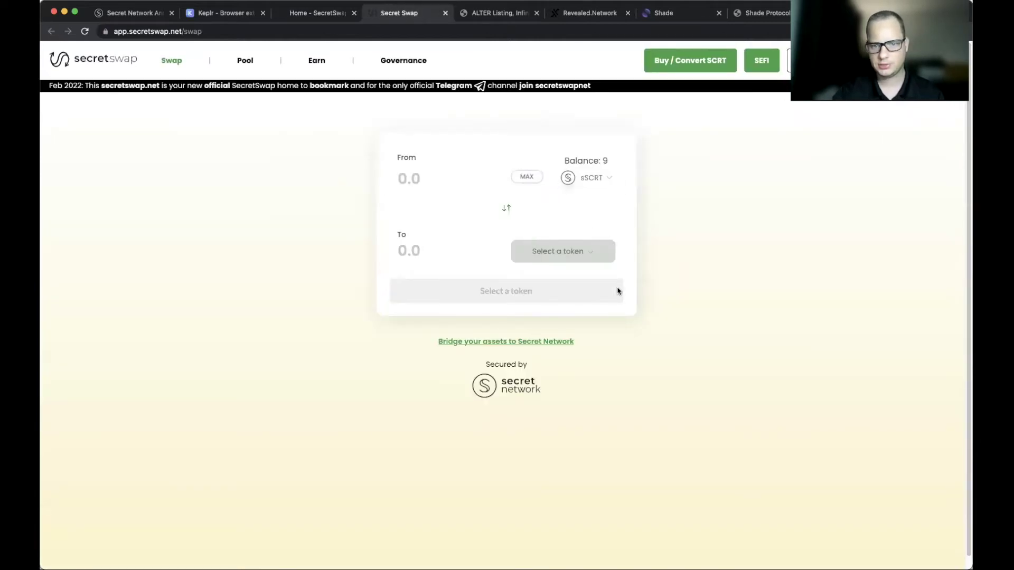
left_click(253, 63)
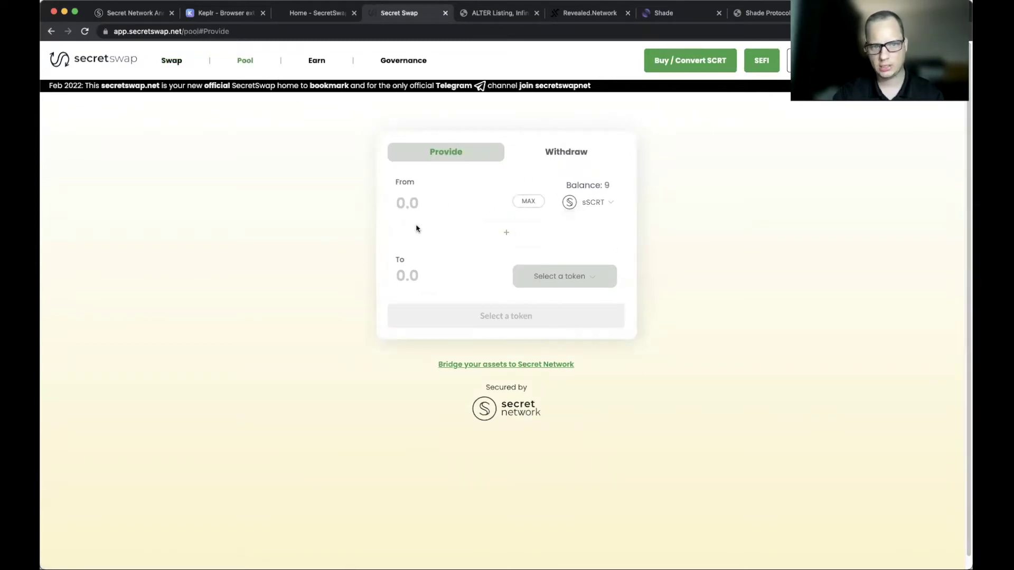
Step: Expand the Infinity Pool on the Earn page and review its SEFI 27% and ALTER 4% APRs
left_click(318, 60)
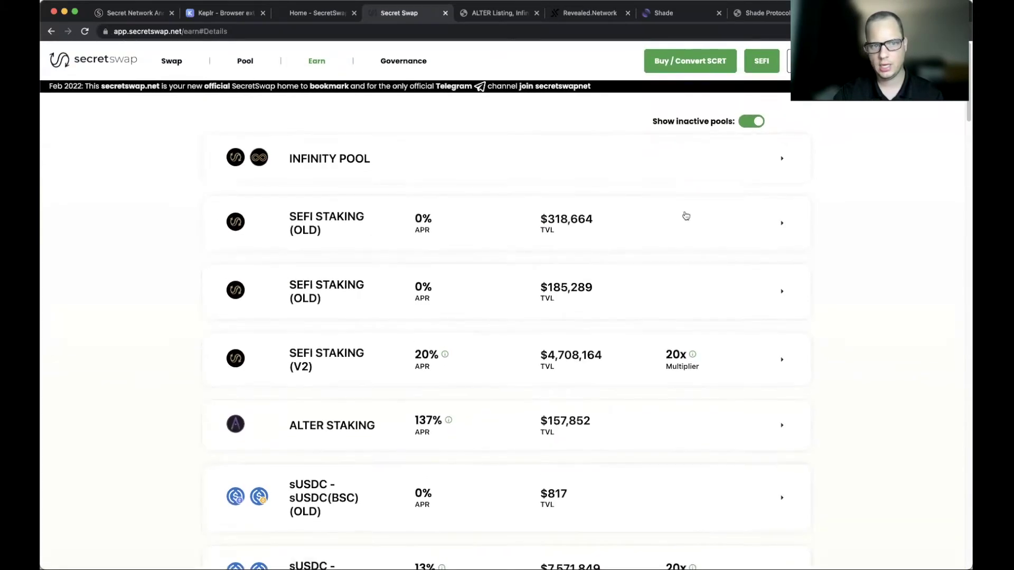
left_click(789, 181)
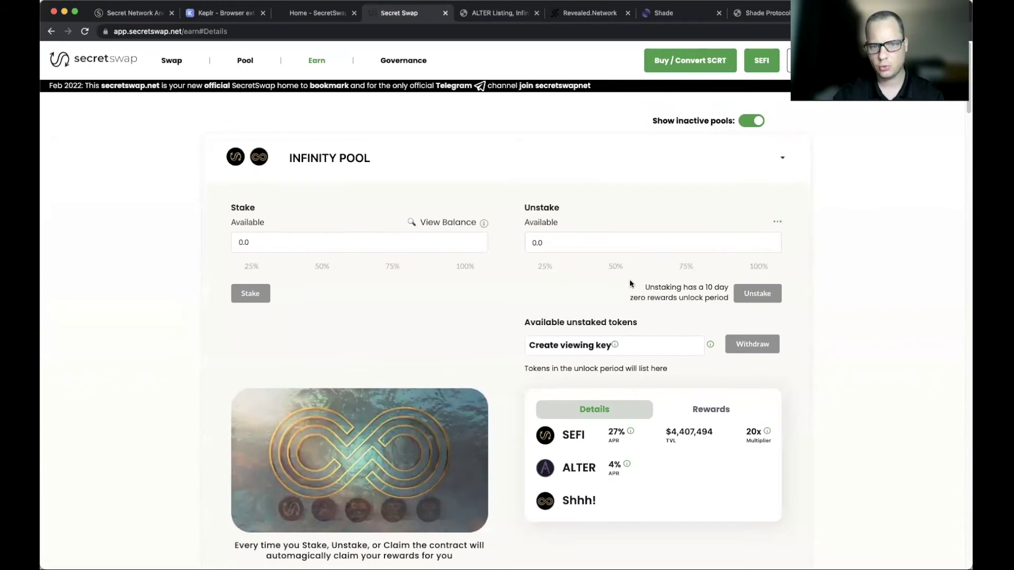
scroll(528, 270, "down", 1)
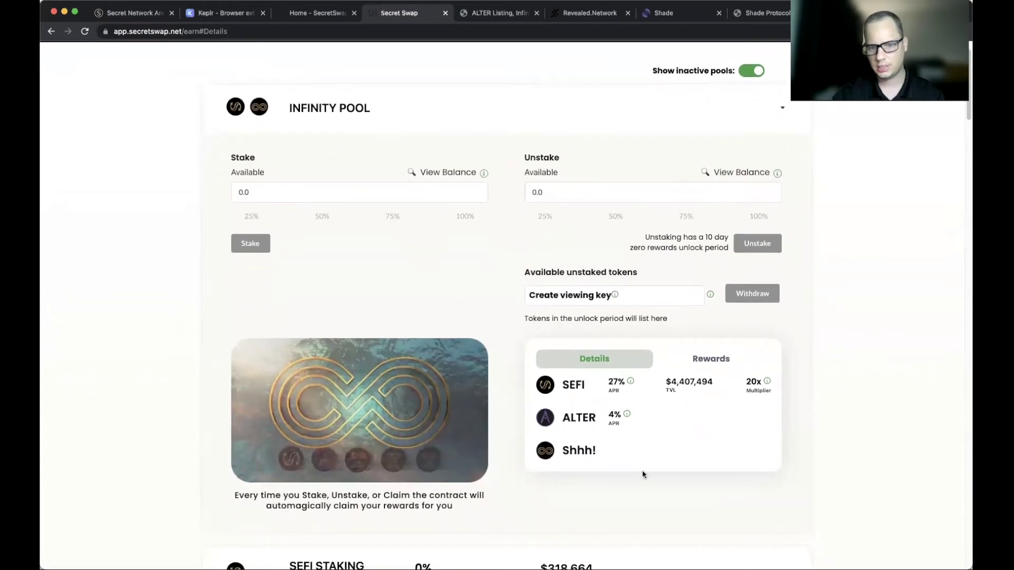
scroll(643, 473, "down", 1)
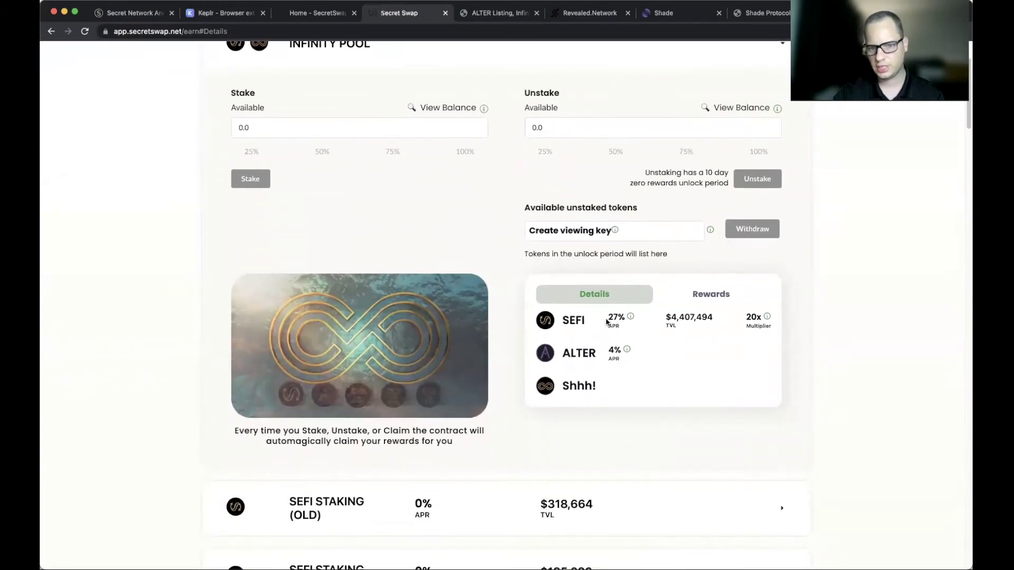
triple_click(628, 359)
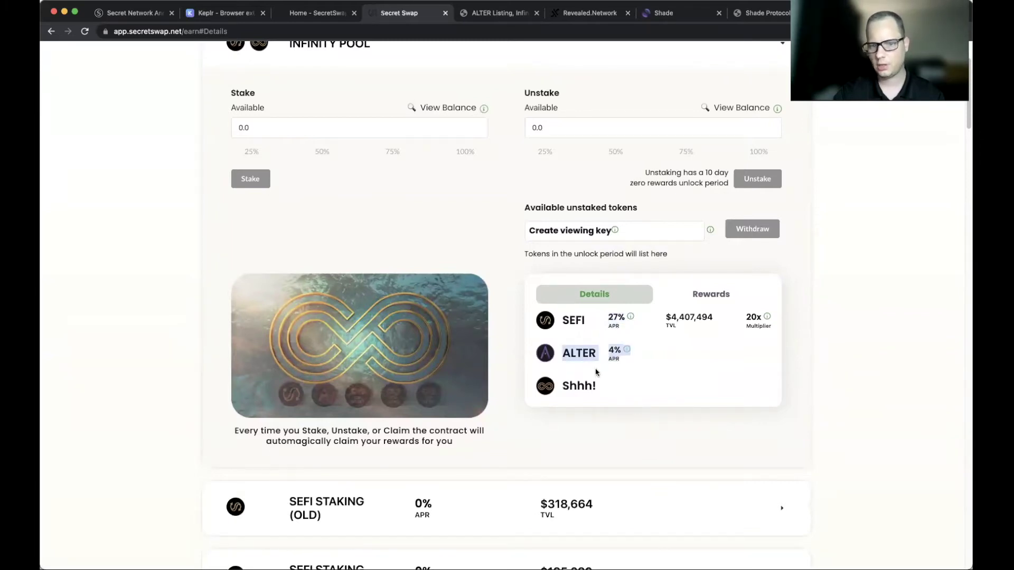
left_click(644, 168)
scroll(644, 168, "up", 3)
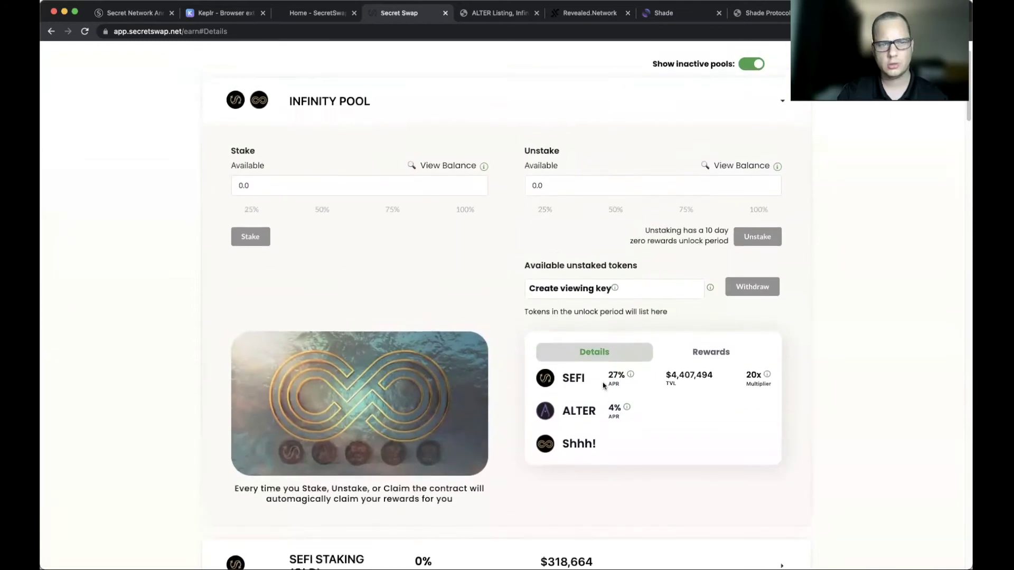
left_click(318, 15)
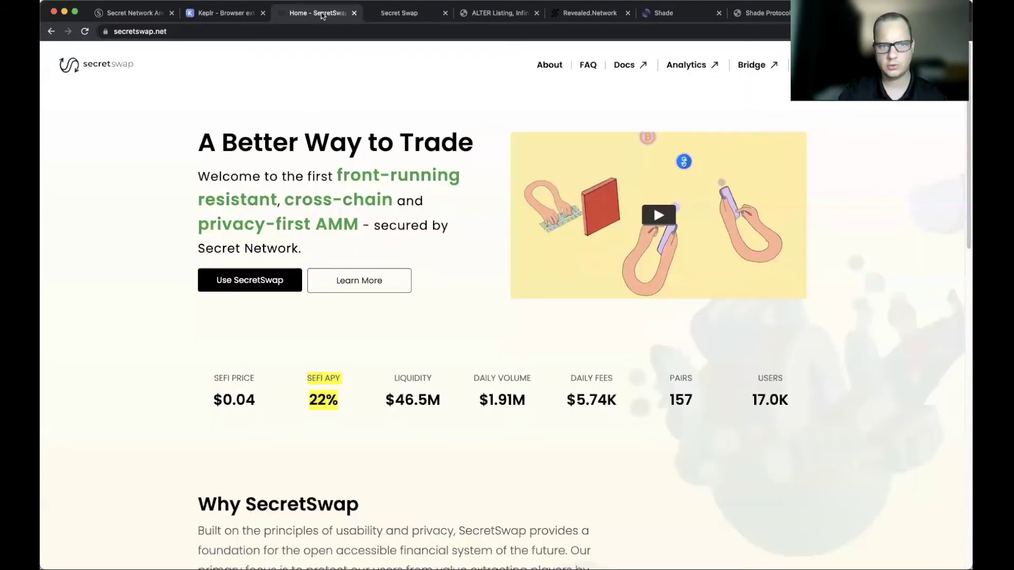
left_click(401, 15)
scroll(277, 79, "up", 2)
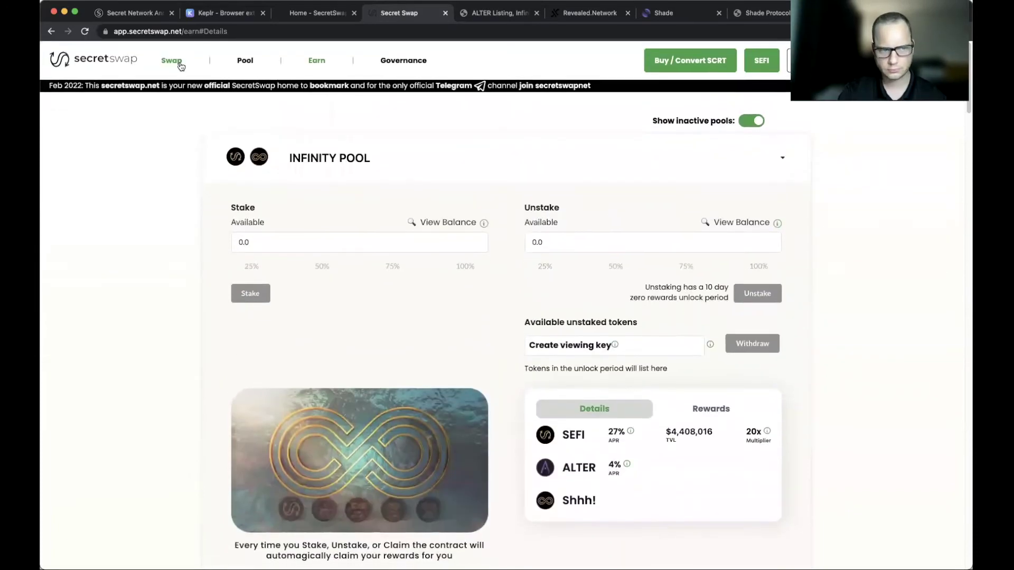
Step: Swap 5 sSCRT for SEFI, receiving 746.262784 SEFI
left_click(172, 60)
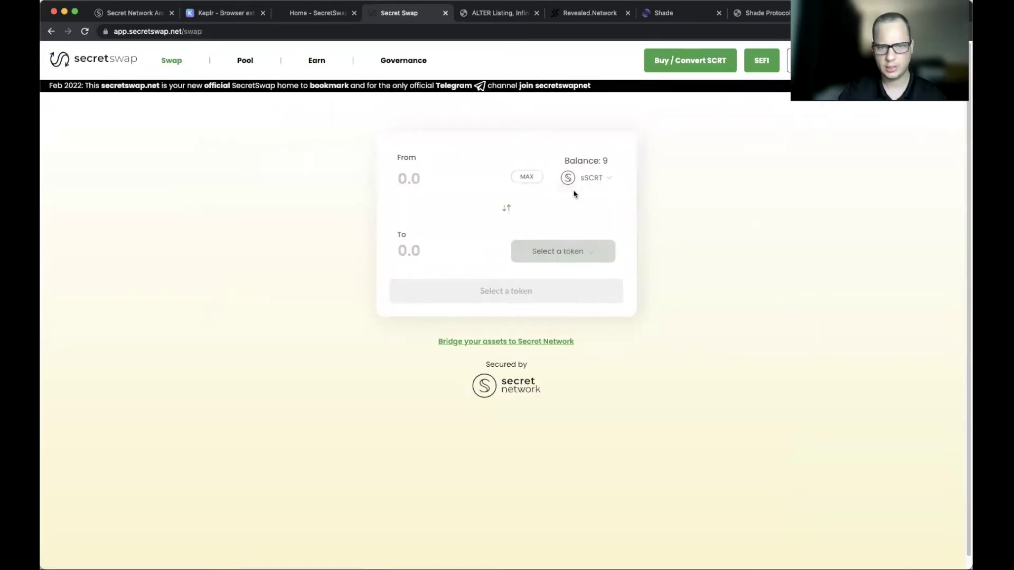
left_click(584, 248)
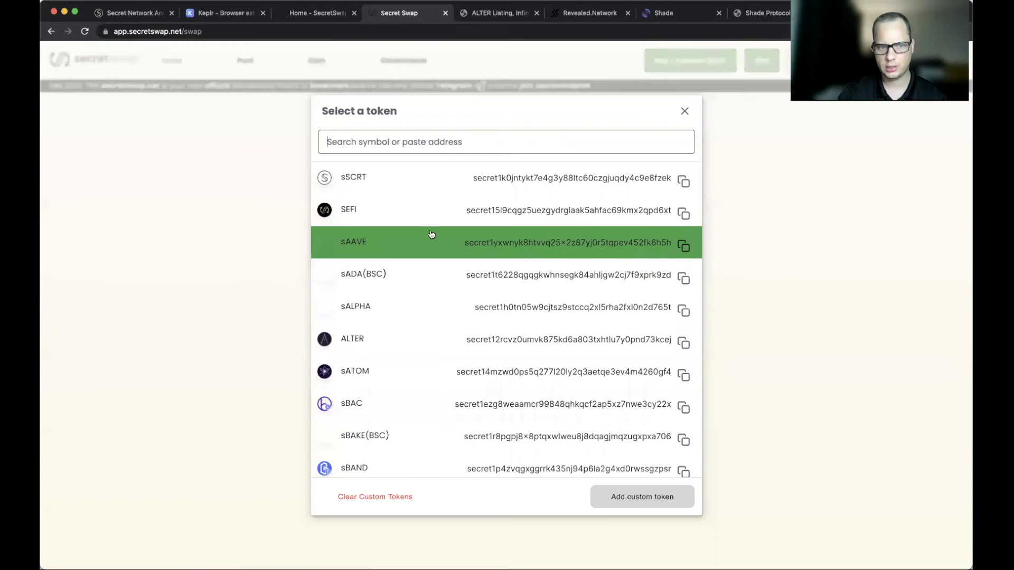
left_click(464, 209)
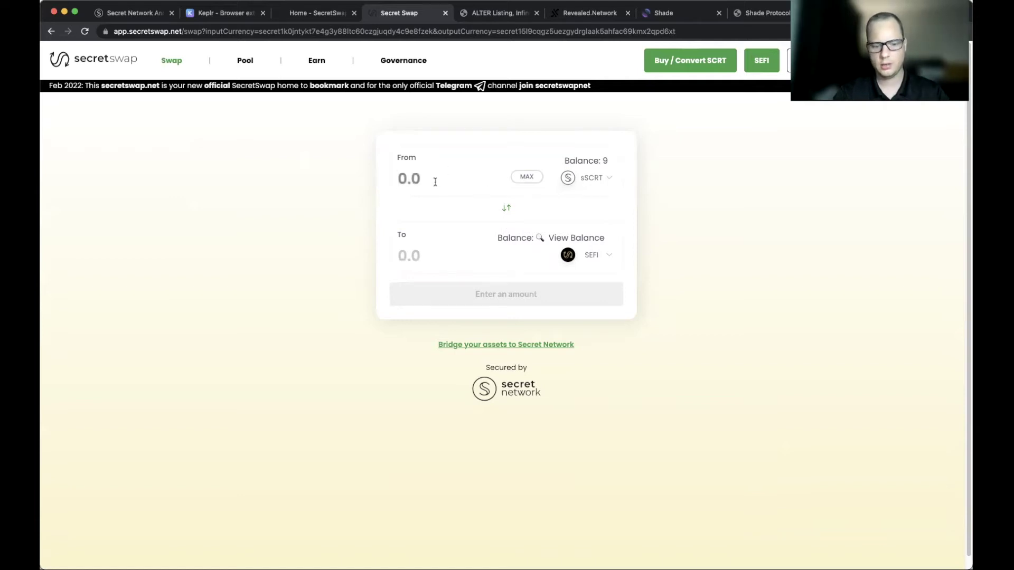
type("5")
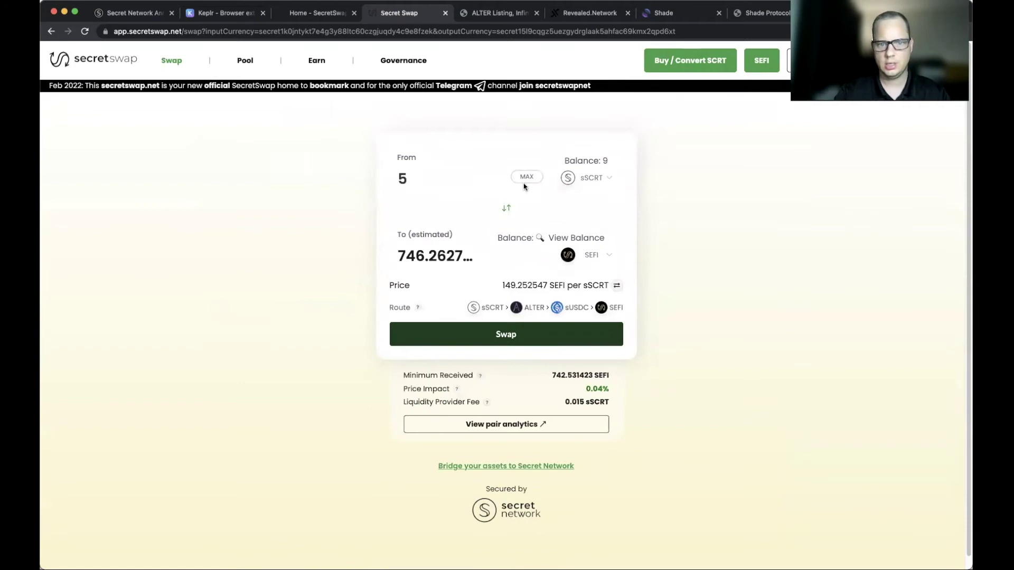
left_click(535, 339)
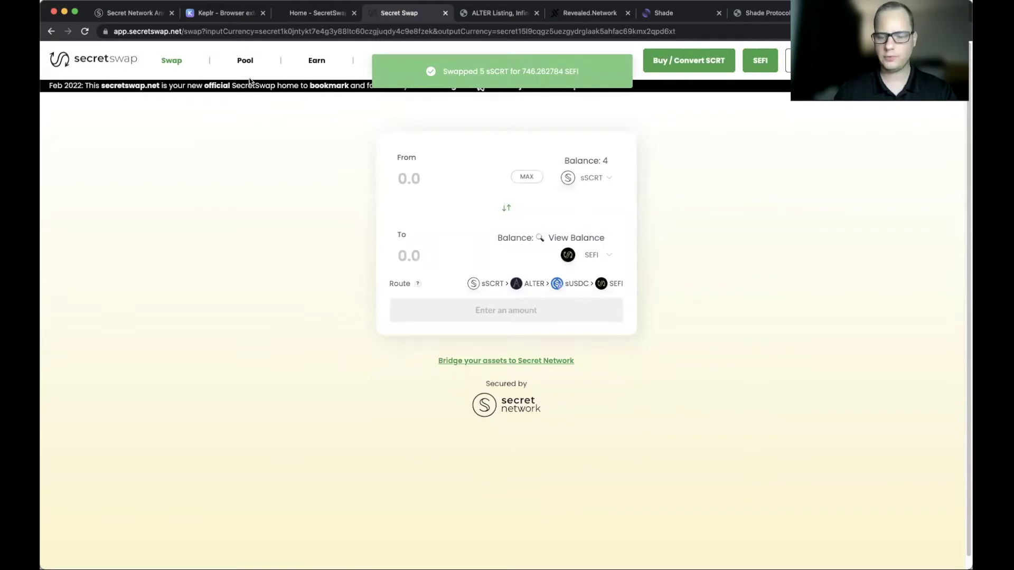
Step: Provide 2 sSCRT and 297.404324 SEFI to the sSCRT-SEFI pool after approving SEFI
left_click(245, 64)
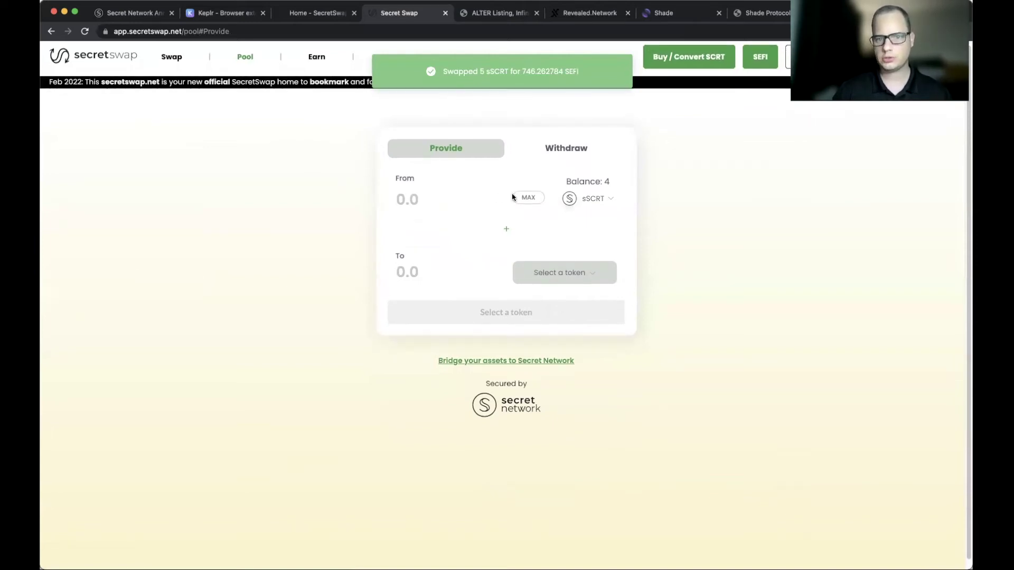
scroll(422, 193, "down", 1)
scroll(340, 187, "up", 1)
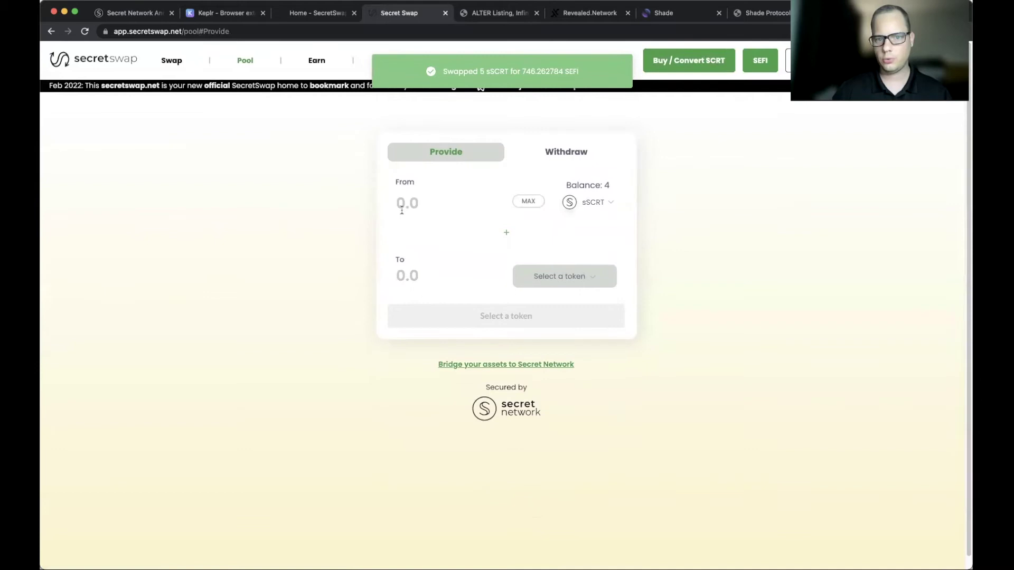
left_click(589, 277)
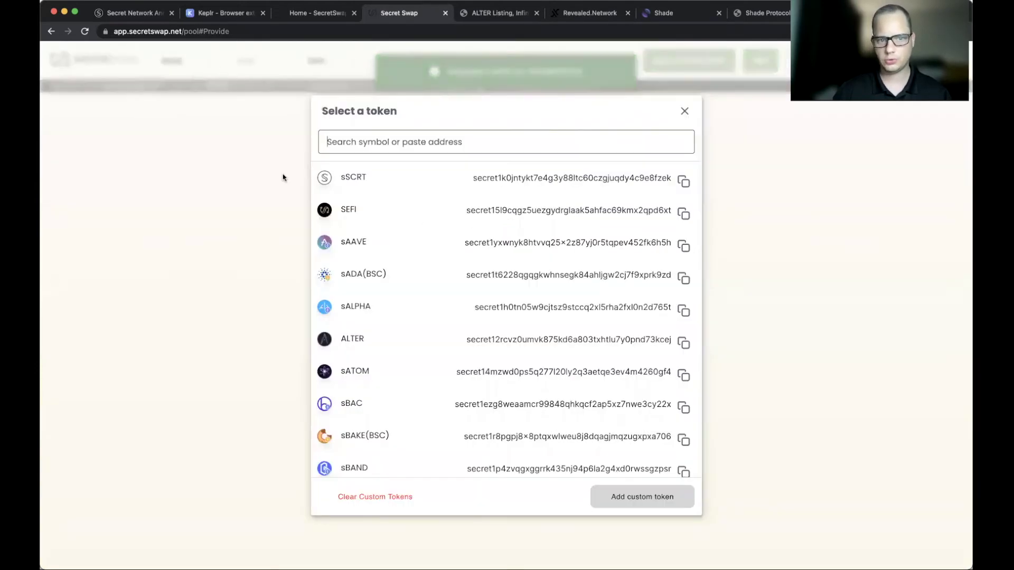
left_click(425, 217)
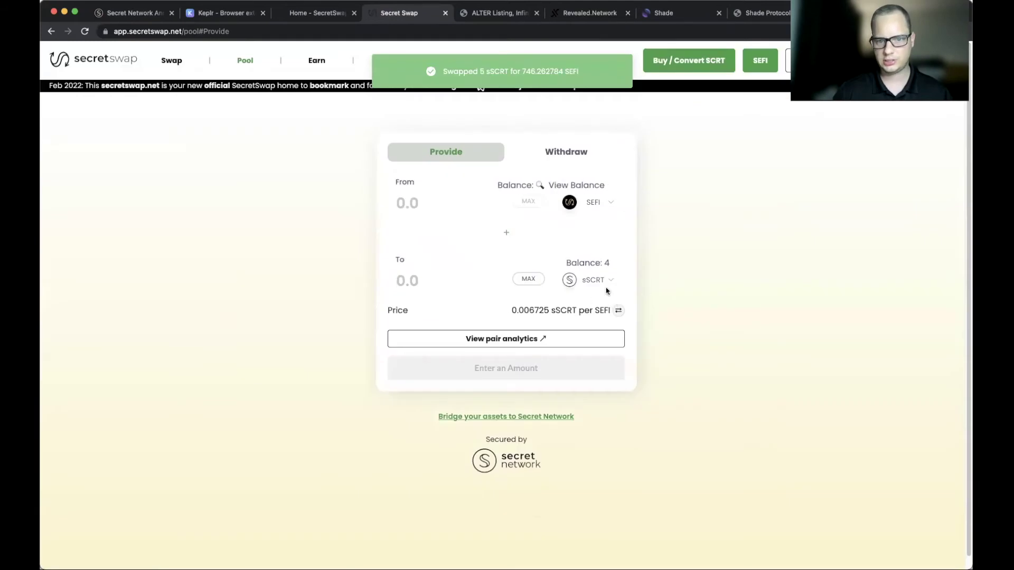
left_click(528, 279)
left_click_drag(412, 282, 478, 287)
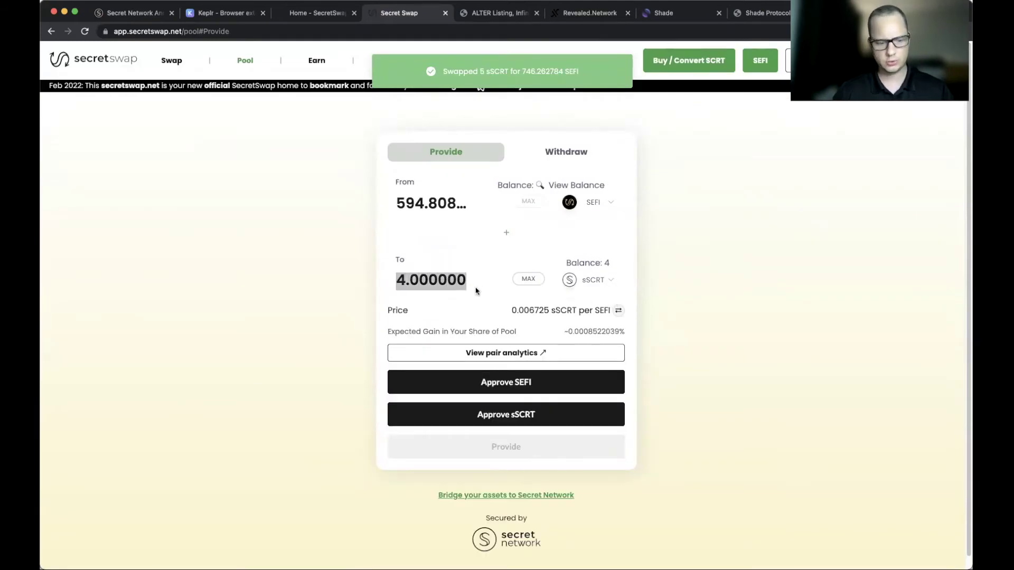
type("2")
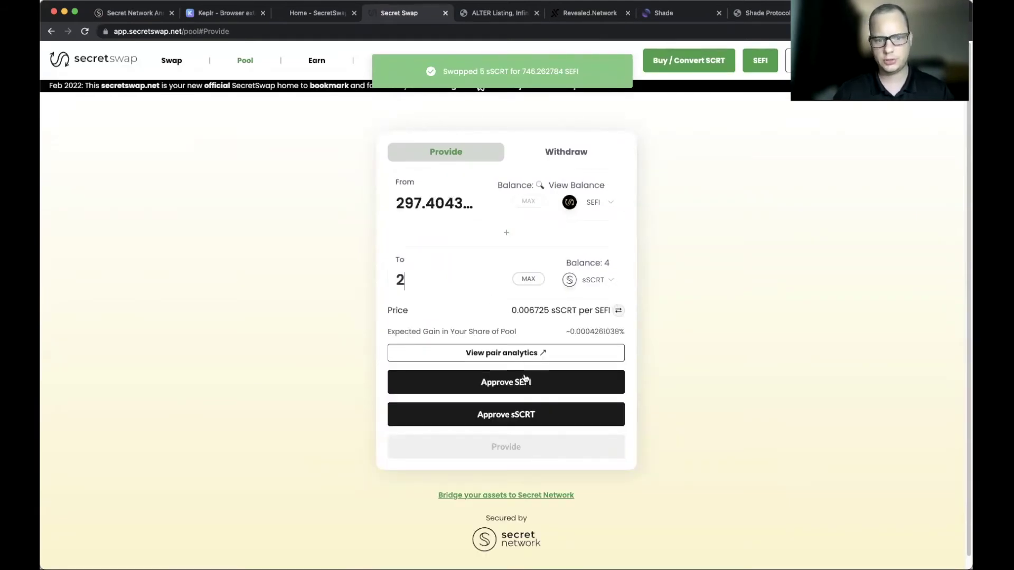
left_click(533, 394)
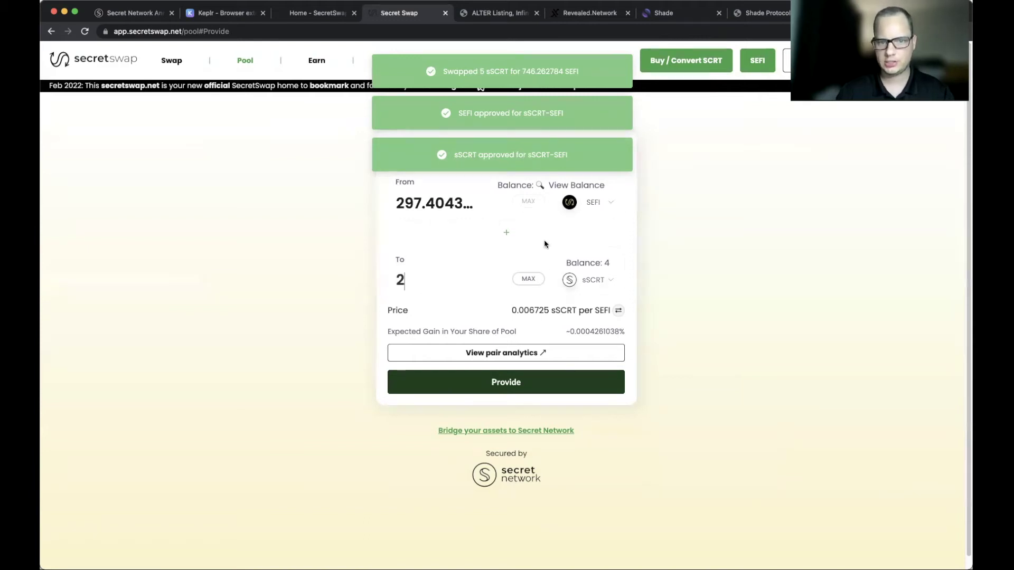
left_click(533, 388)
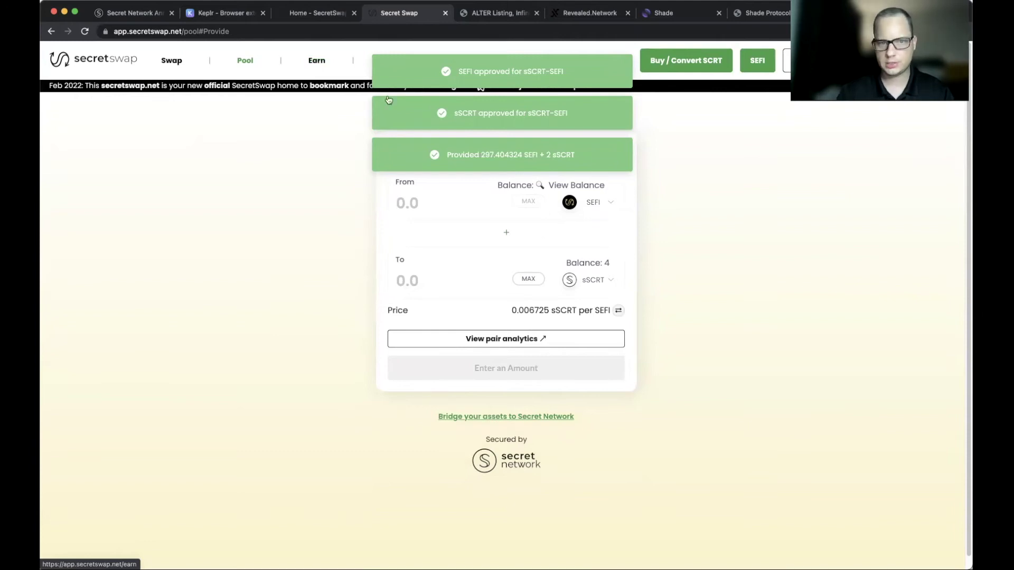
Step: Go to the earning pools list and expand the sSCRT - SEFI farm
left_click(320, 64)
scroll(409, 267, "down", 5)
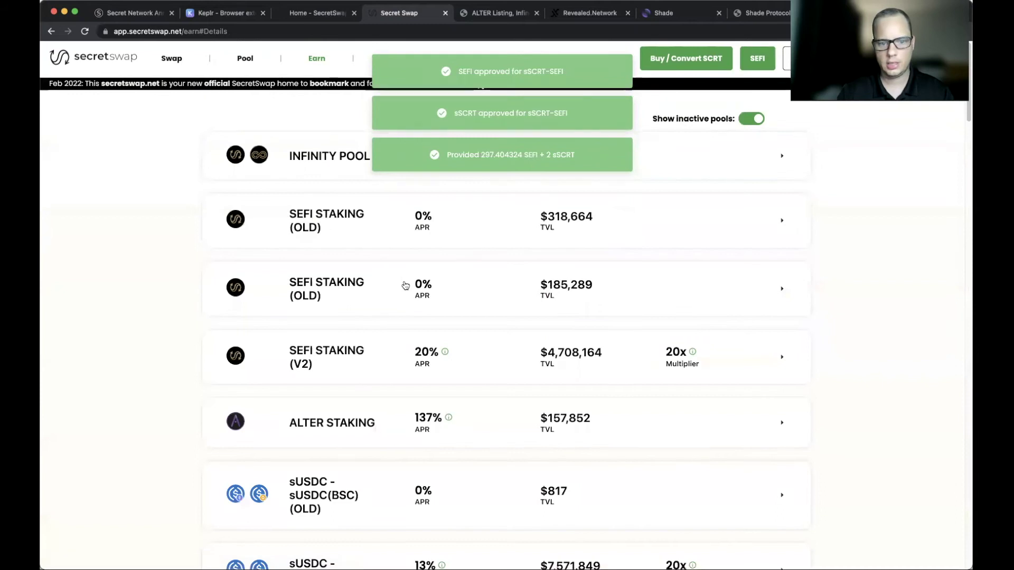
scroll(396, 290, "down", 20)
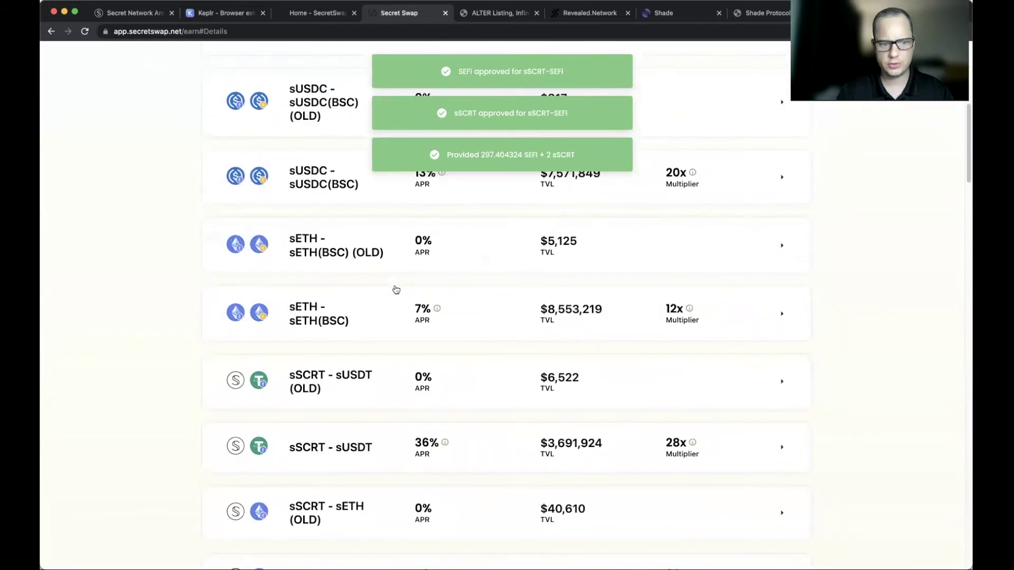
scroll(396, 290, "down", 4)
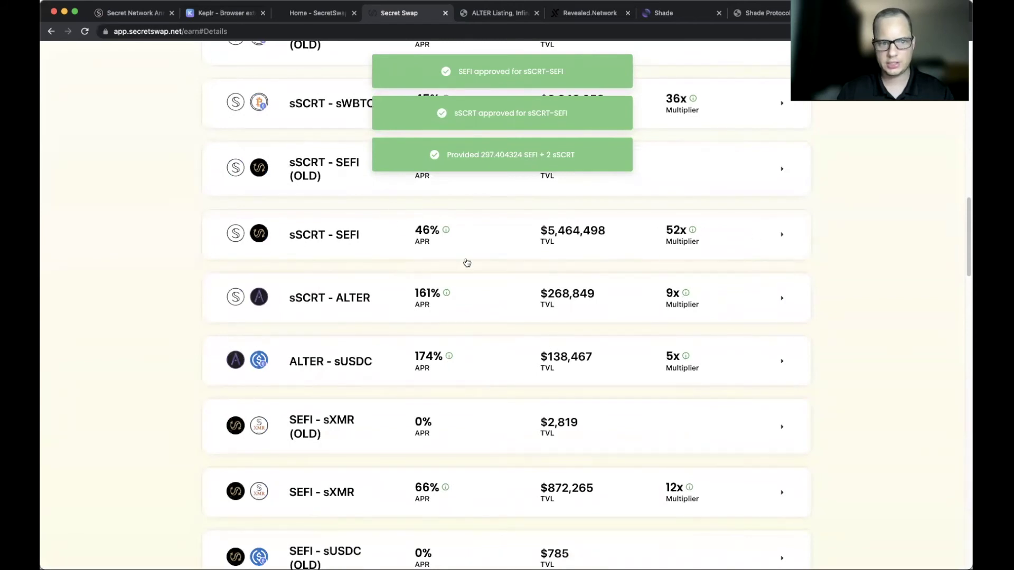
scroll(687, 243, "down", 1)
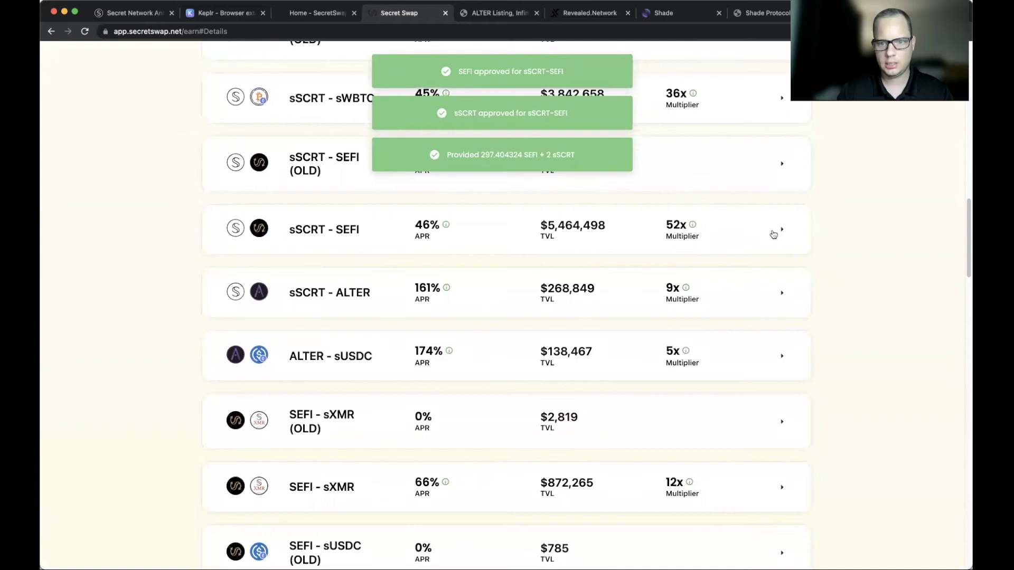
left_click(775, 234)
Step: Reveal the LP balance and enter the full 21.541318 LP-sSCRT-SEFI as the stake amount
scroll(464, 322, "down", 1)
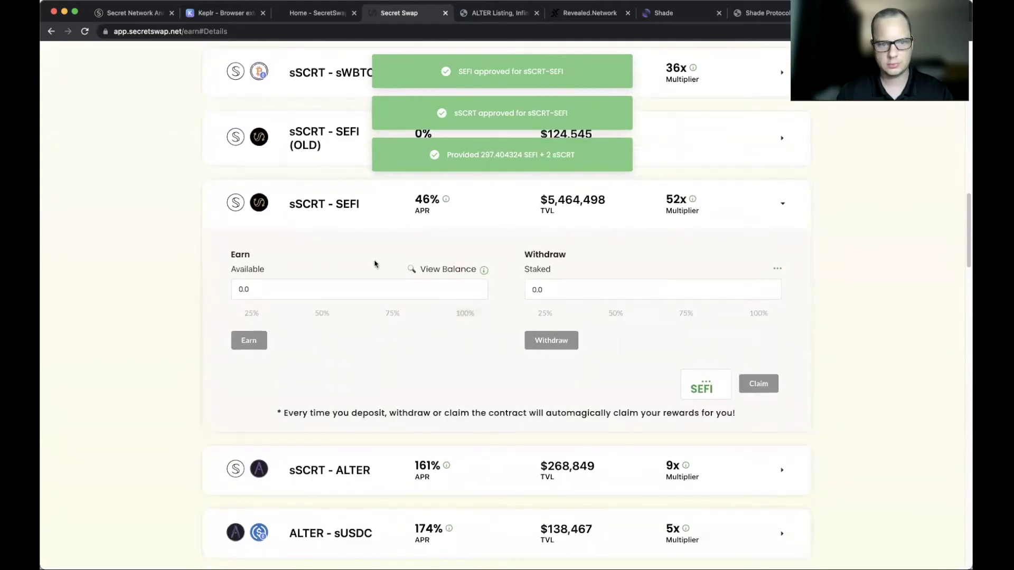
left_click(464, 270)
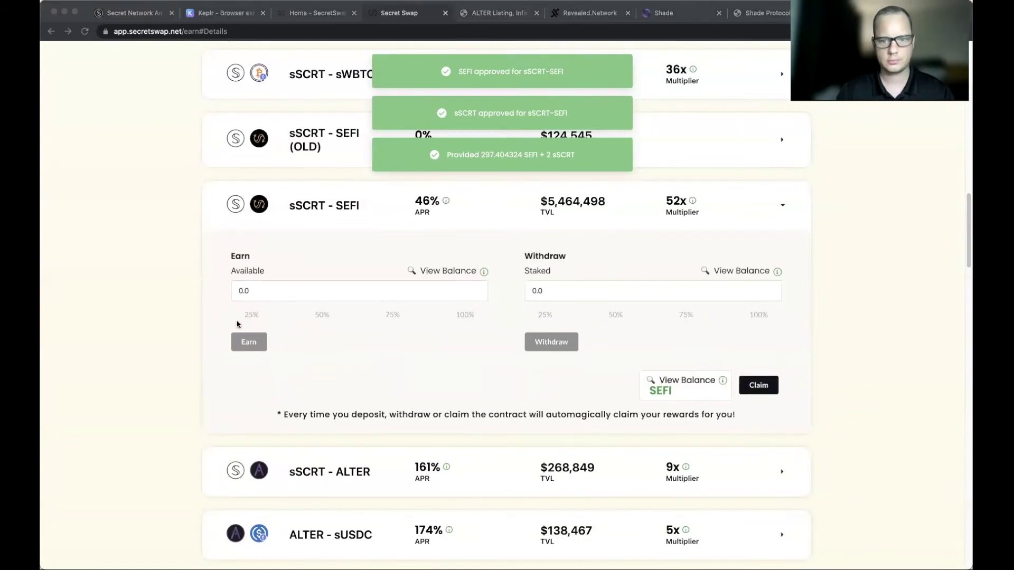
left_click(457, 315)
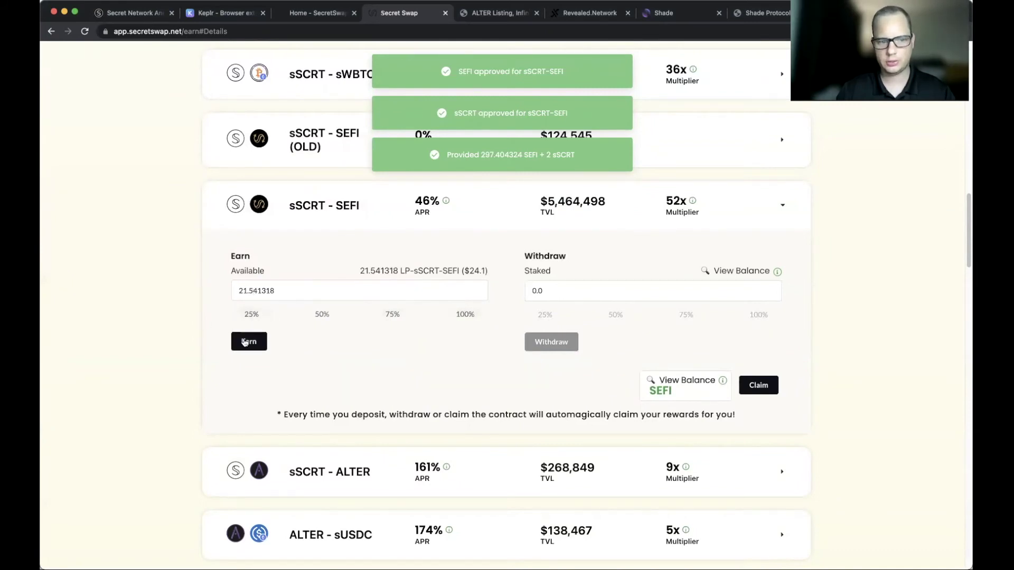
Step: Stake the 21.541318 LP-sSCRT-SEFI and reveal the staked balance, already earning 0.000216 SEFI
left_click(247, 343)
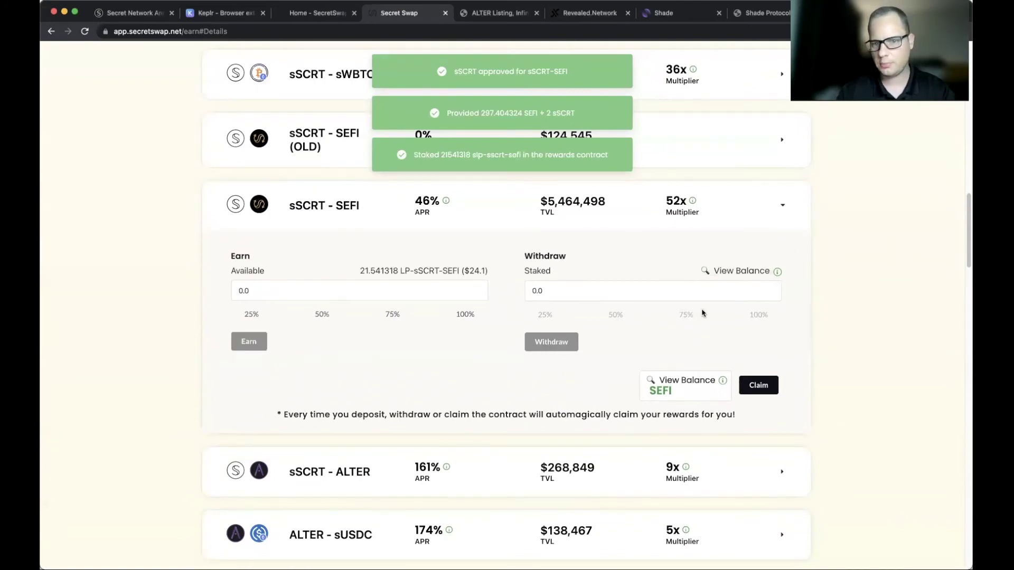
left_click(727, 271)
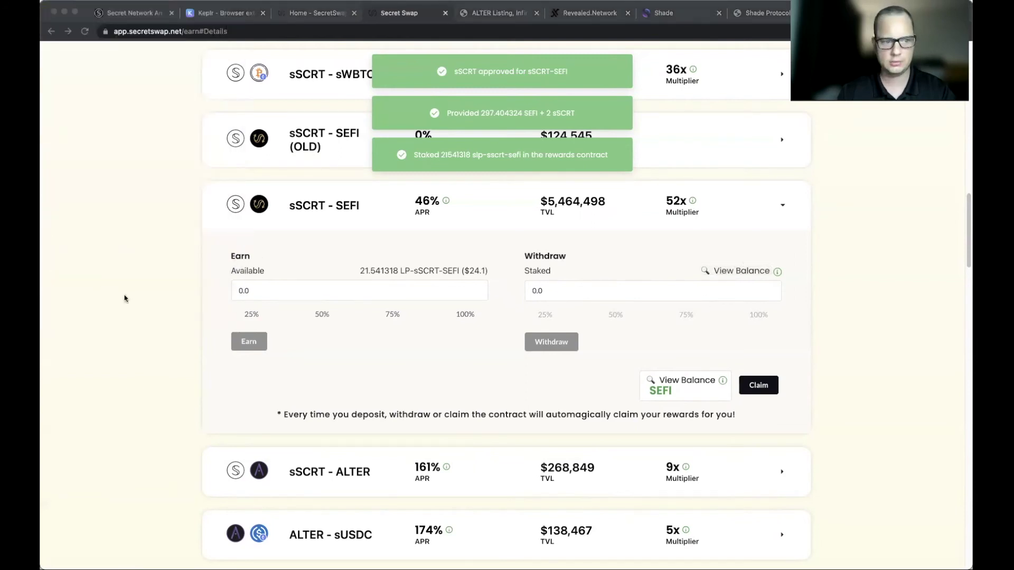
left_click(266, 307)
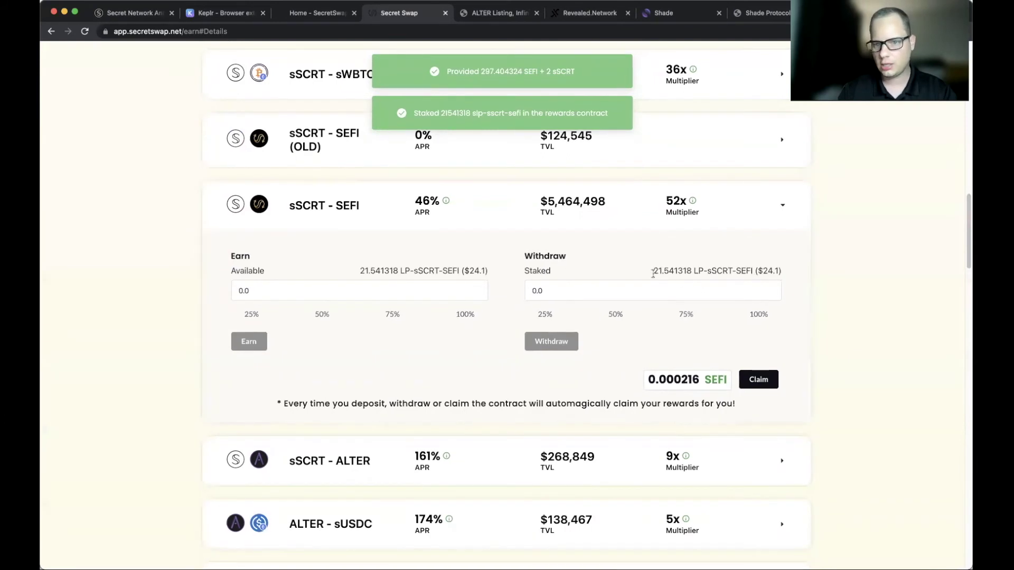
left_click_drag(649, 275, 780, 268)
left_click(780, 268)
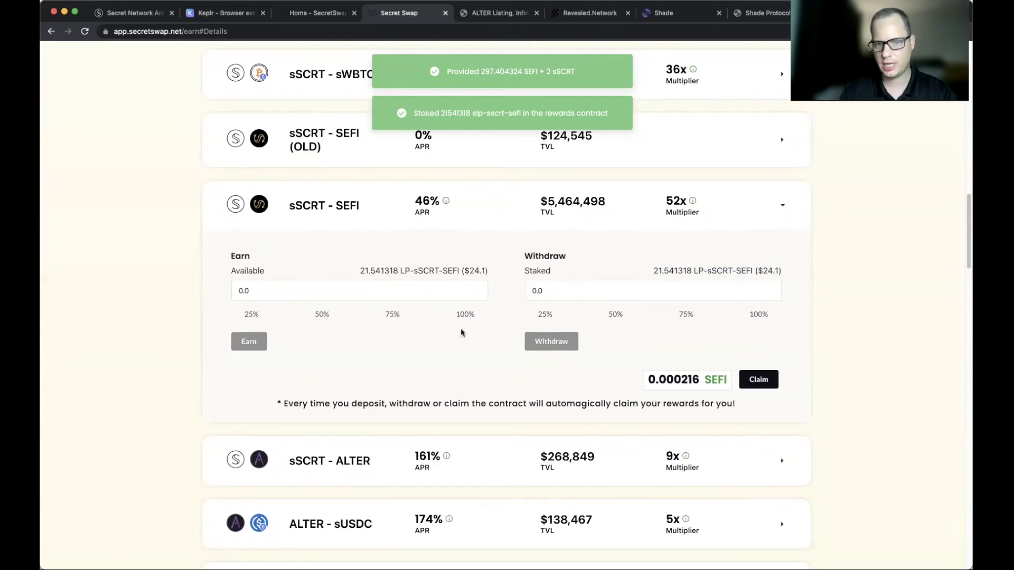
scroll(370, 317, "up", 2)
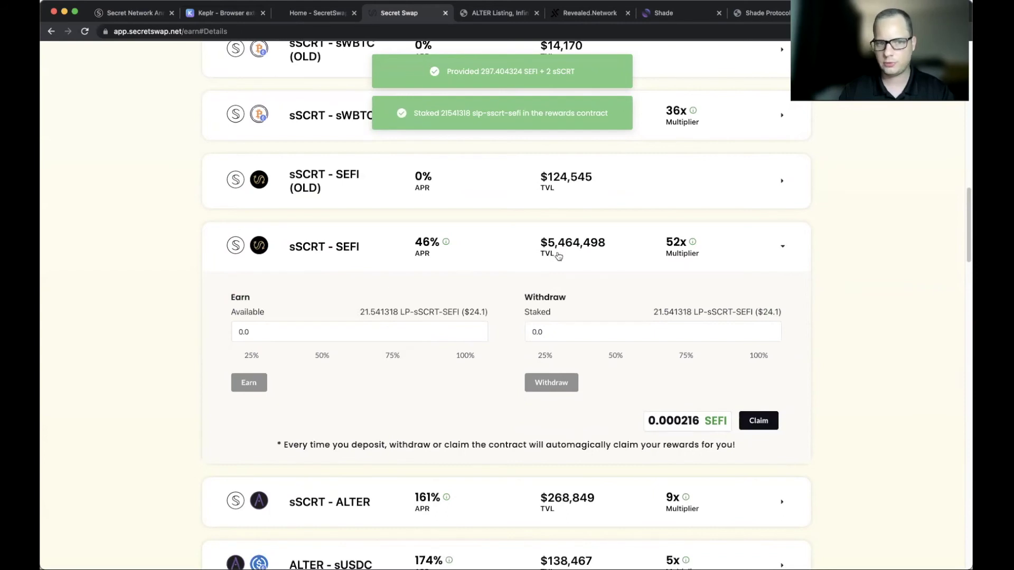
Step: Expand the Infinity Pool and stake the full 448.858460 SEFI balance, leaving 0.000000 available
scroll(554, 253, "up", 20)
left_click(769, 168)
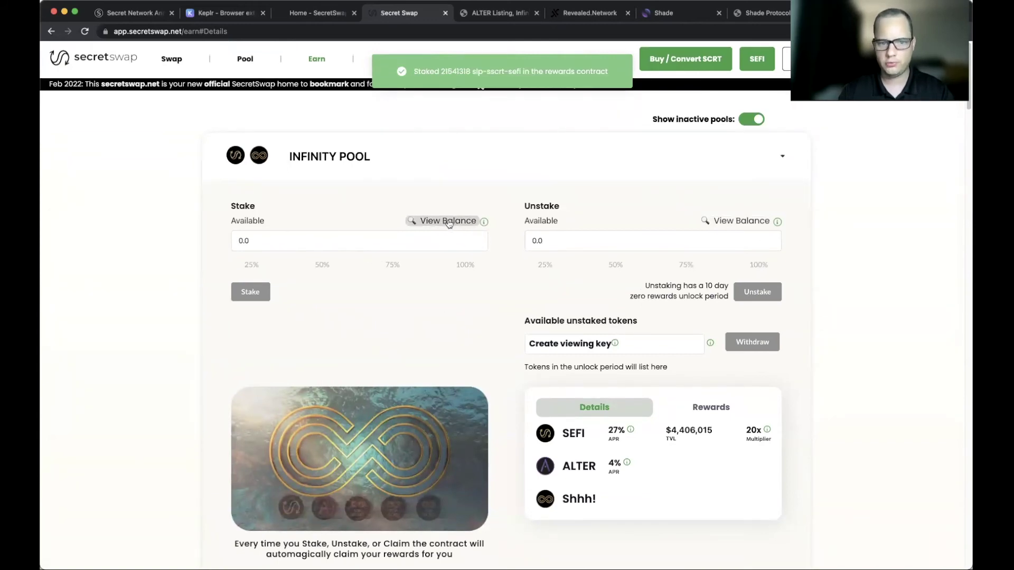
left_click(447, 222)
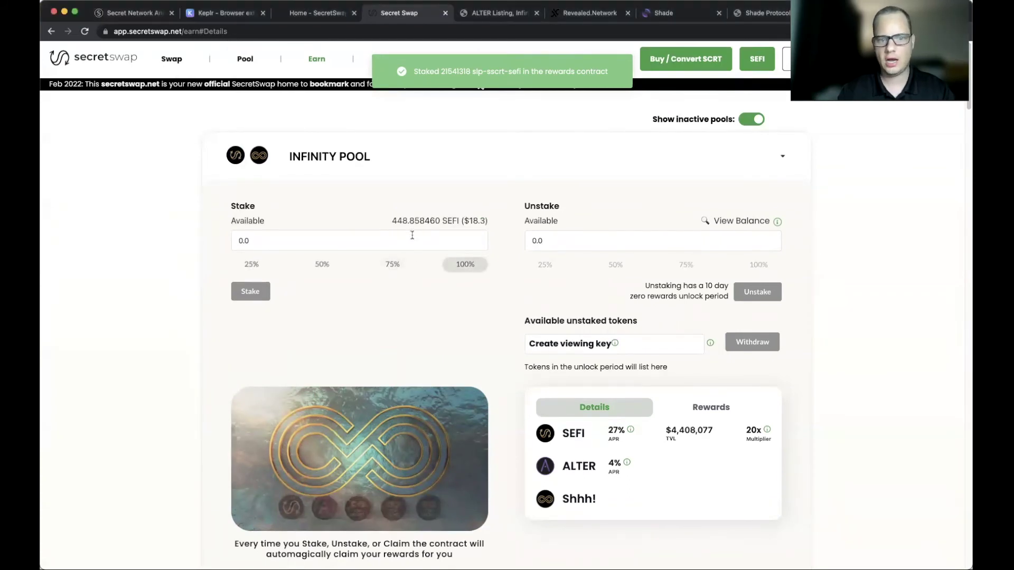
left_click_drag(384, 222, 470, 220)
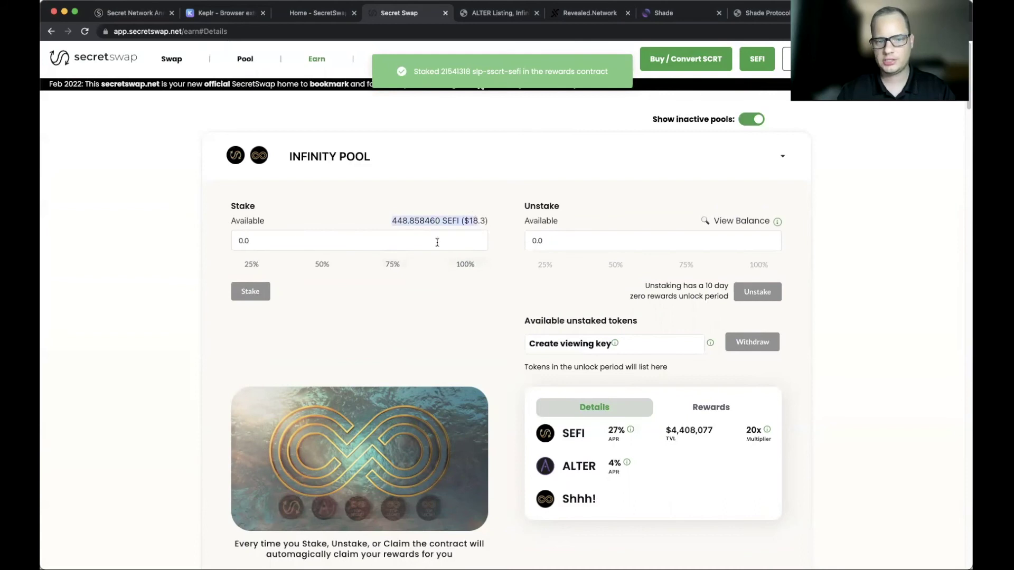
left_click(526, 276)
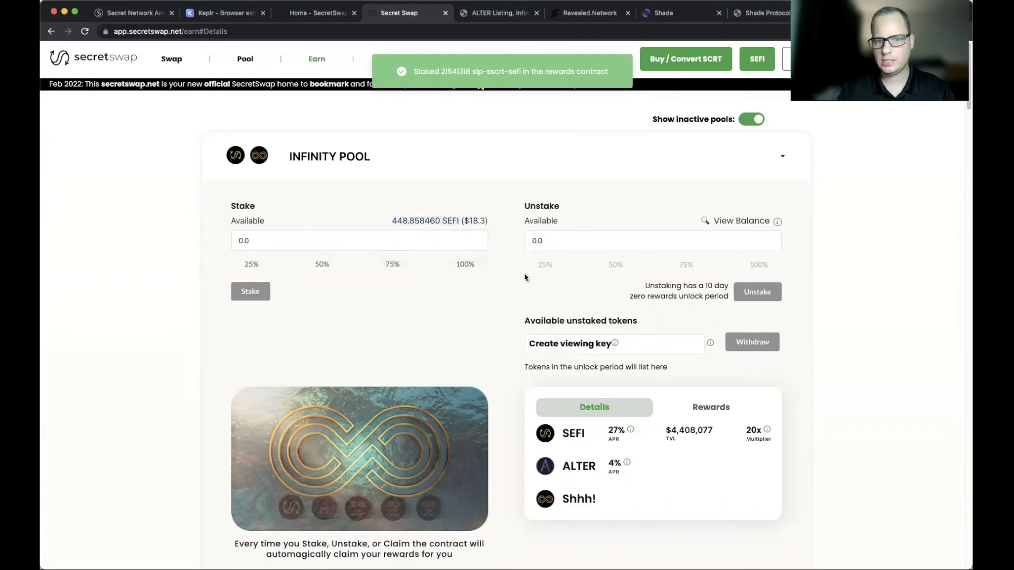
left_click(467, 267)
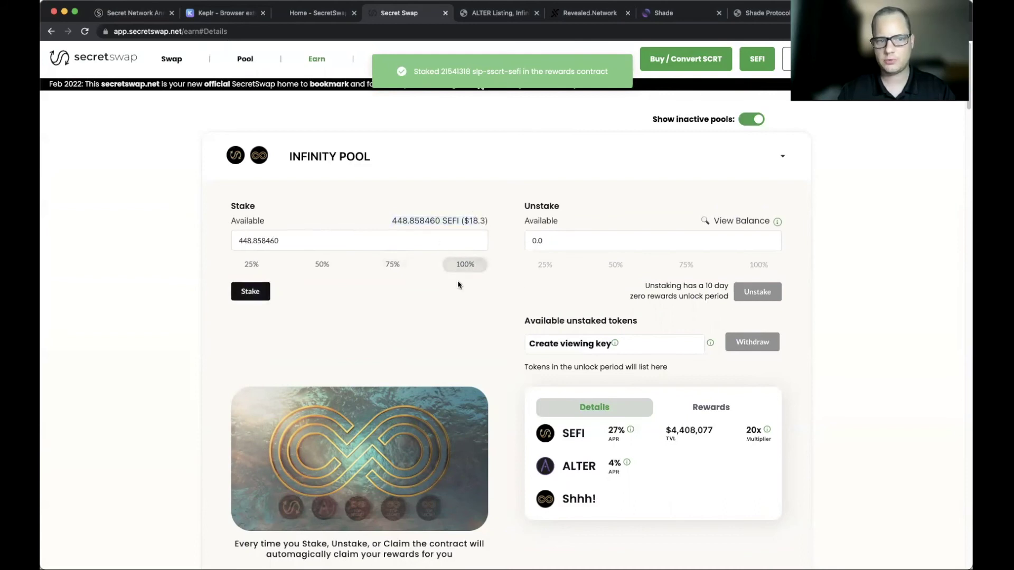
left_click(248, 301)
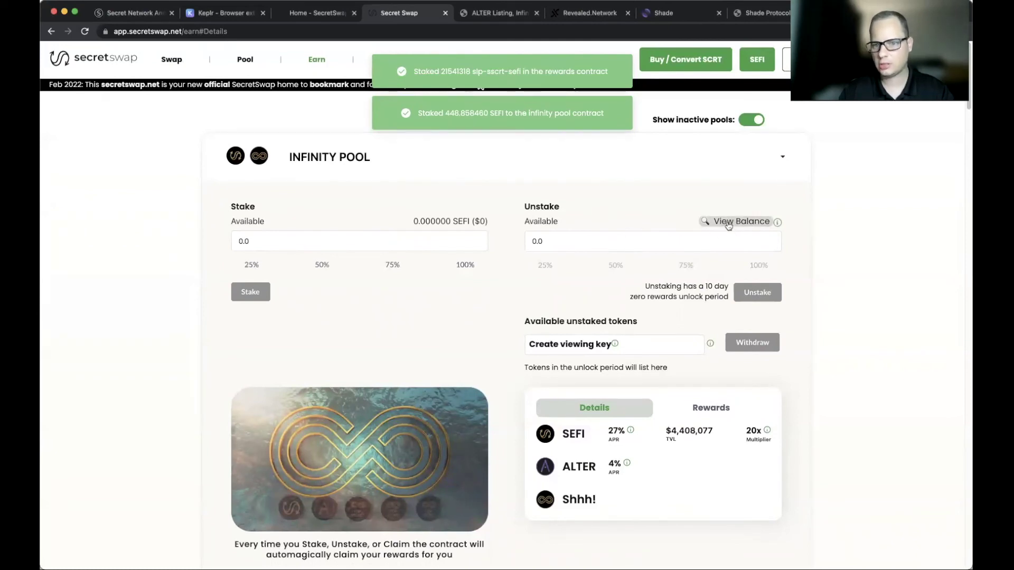
Step: Reveal the Infinity Pool's unstake balance of 448.858460 SEFI ($18.3)
left_click(728, 224)
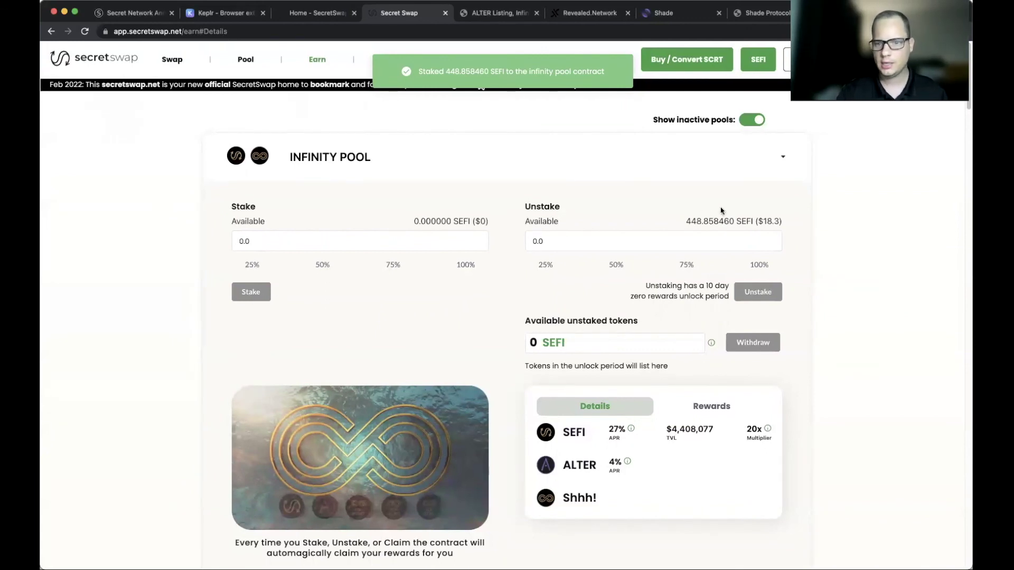
triple_click(764, 219)
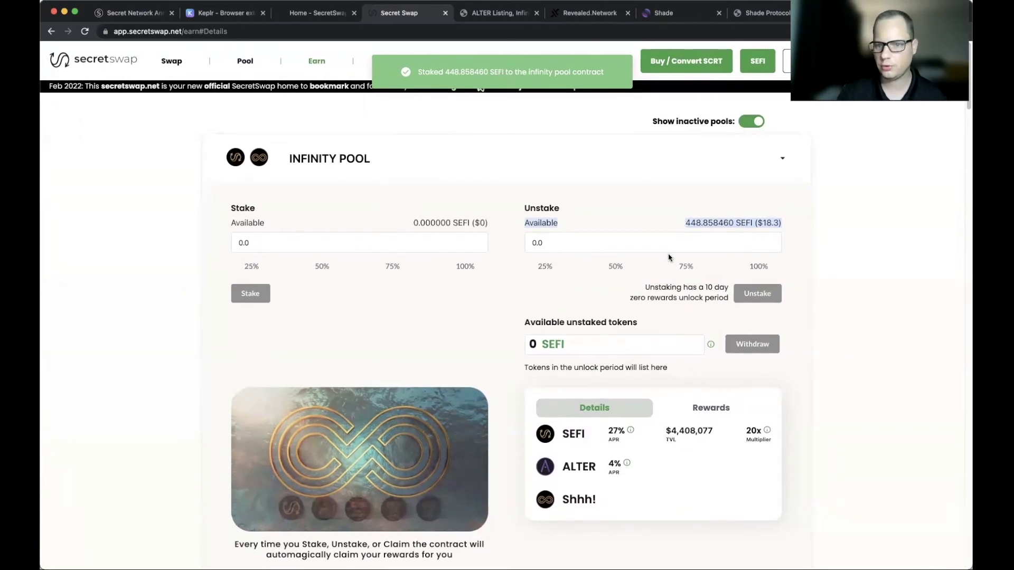
left_click(666, 316)
scroll(666, 317, "down", 5)
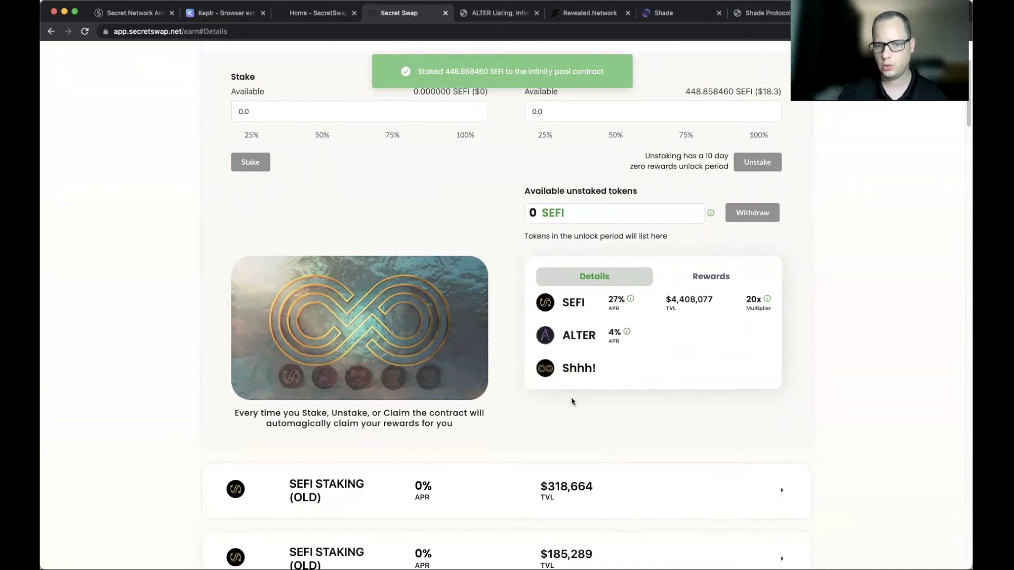
scroll(567, 399, "down", 2)
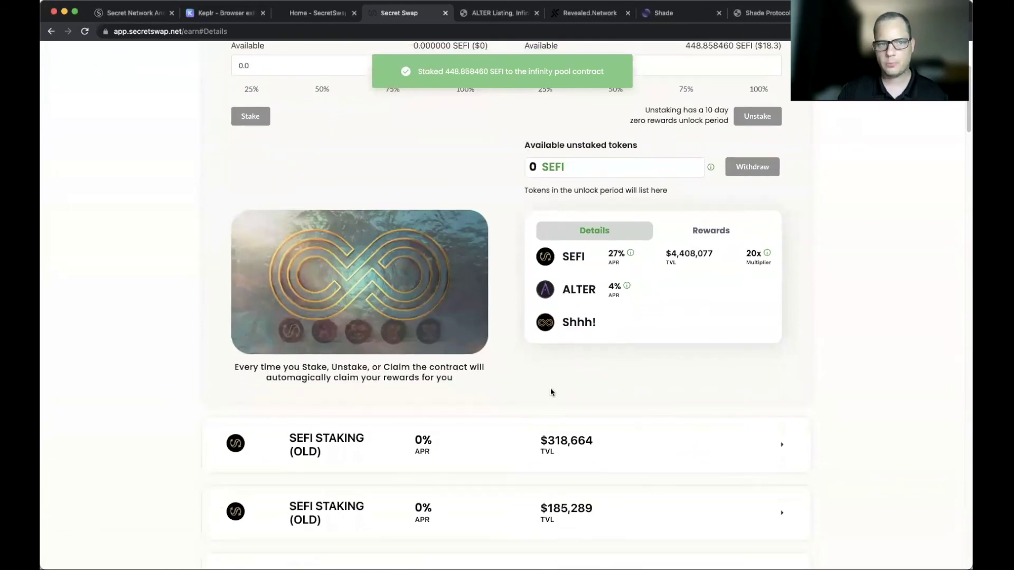